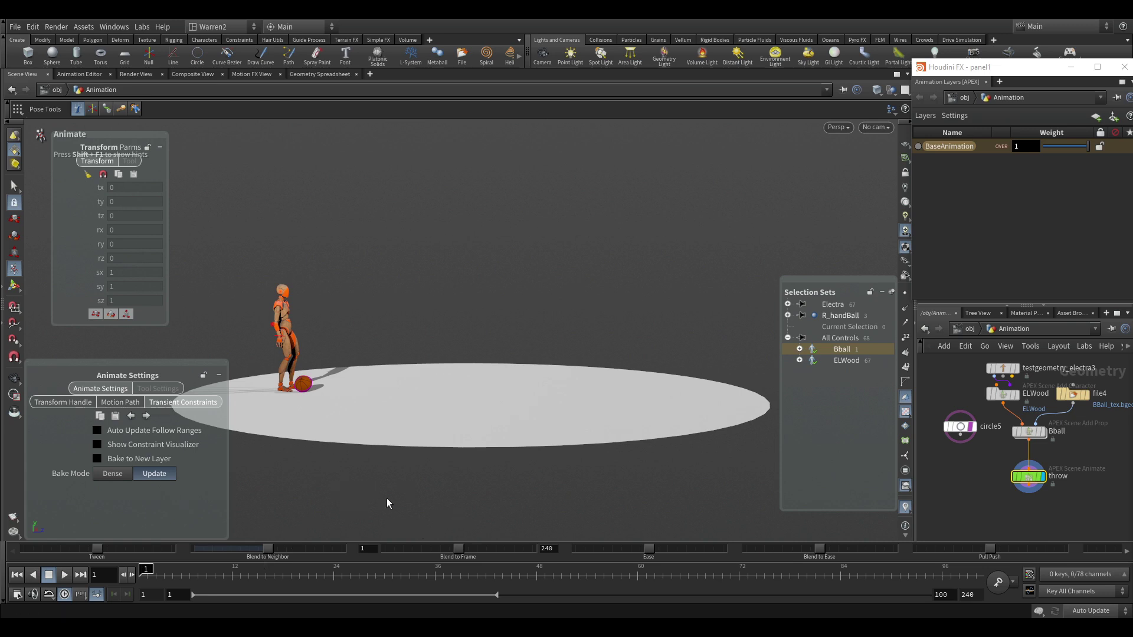
- Play and scrub the throw animation up to frame 70 to examine the ball's release, returning to frame 1
left_click_drag(376, 570, 136, 541)
key("Up")
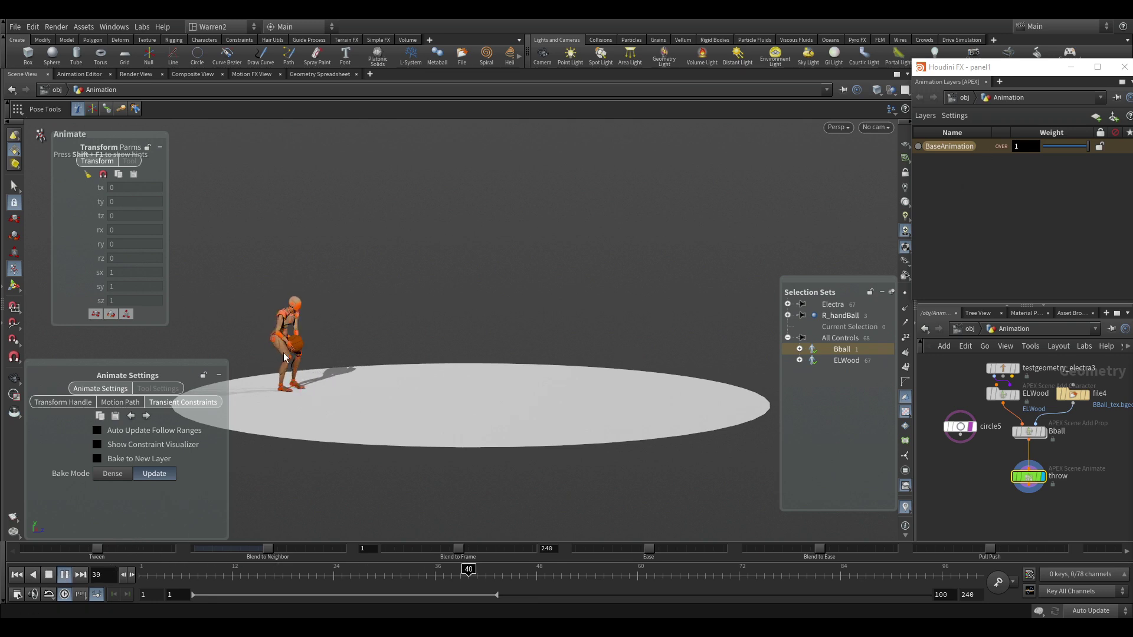
left_click_drag(551, 574, 722, 580)
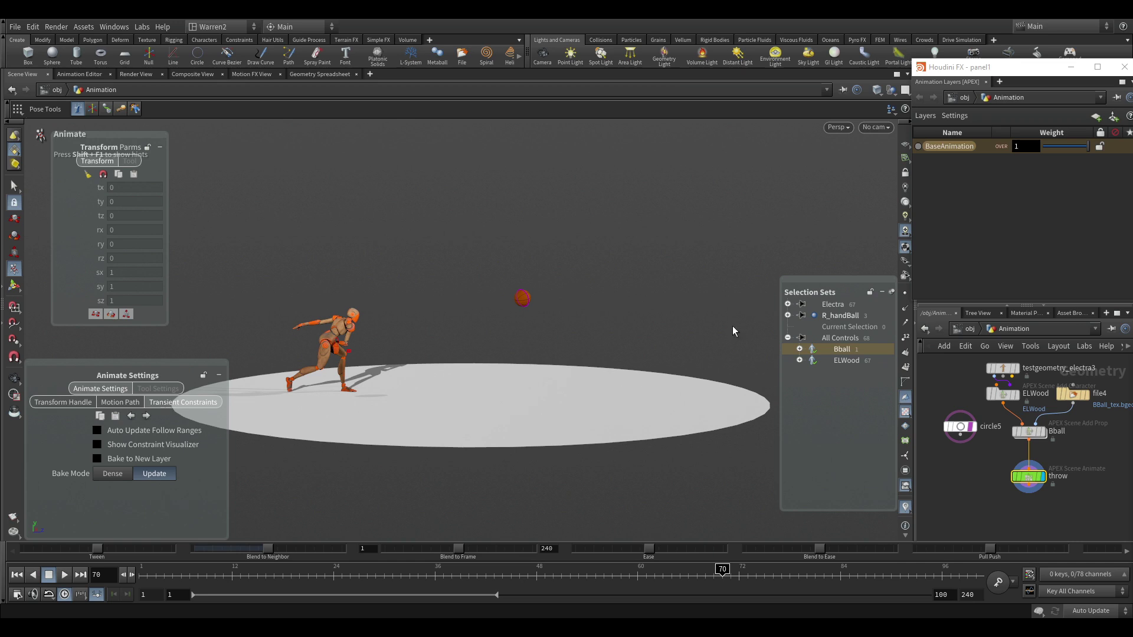
left_click_drag(722, 575, 77, 561)
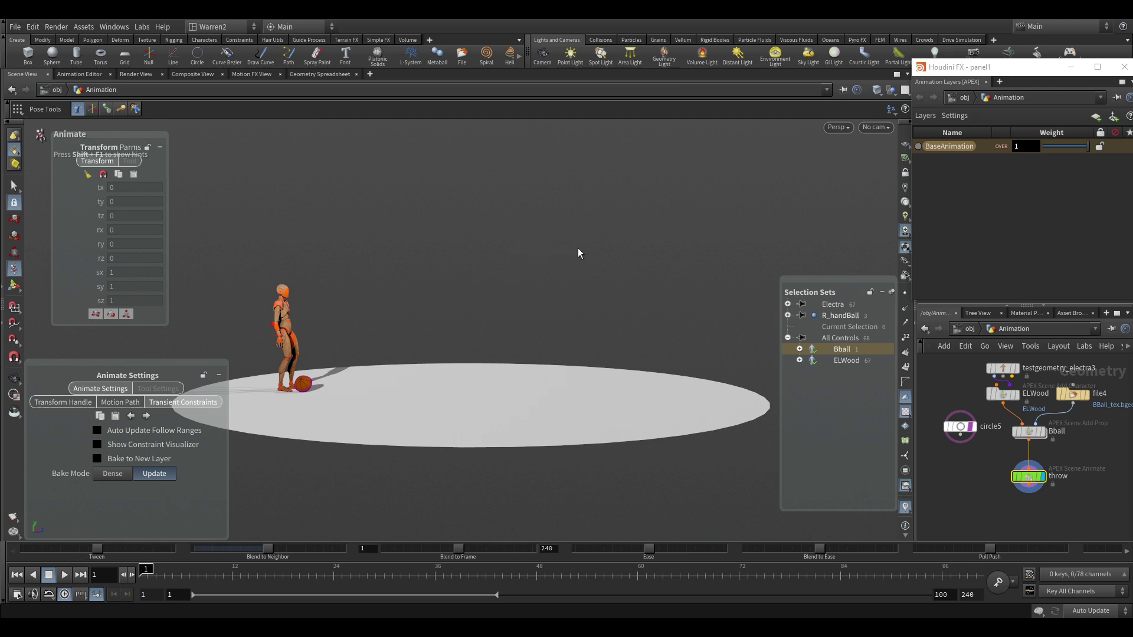
- Enter the Ragdoll state for the ball and show its ragdoll parameters and the Ragdoll Settings
key("c")
left_click(546, 262)
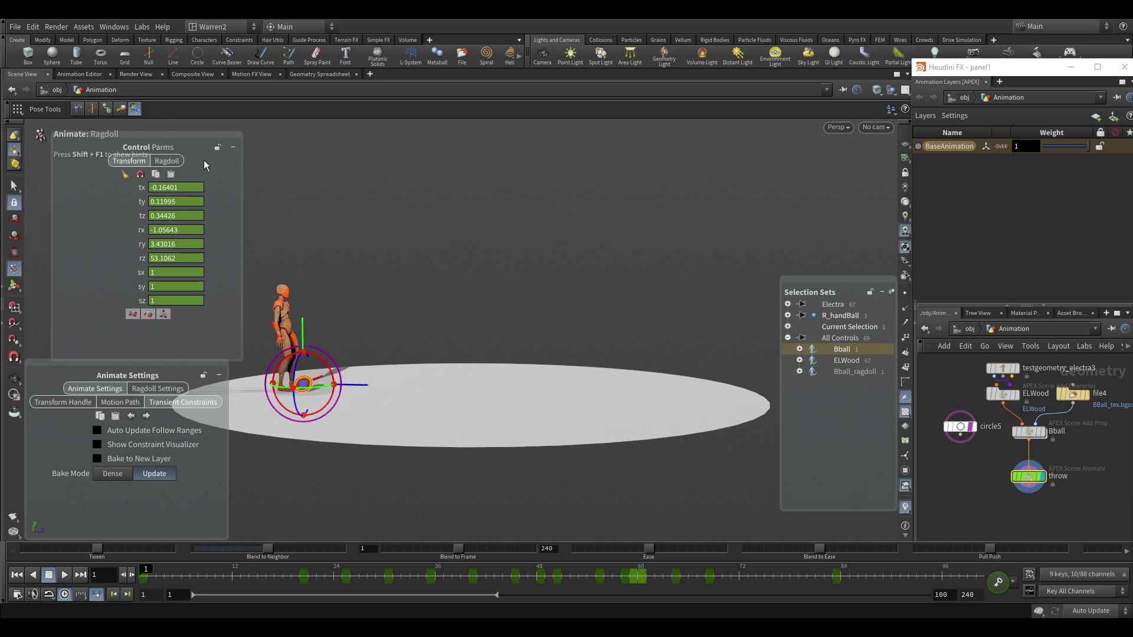
left_click(168, 161)
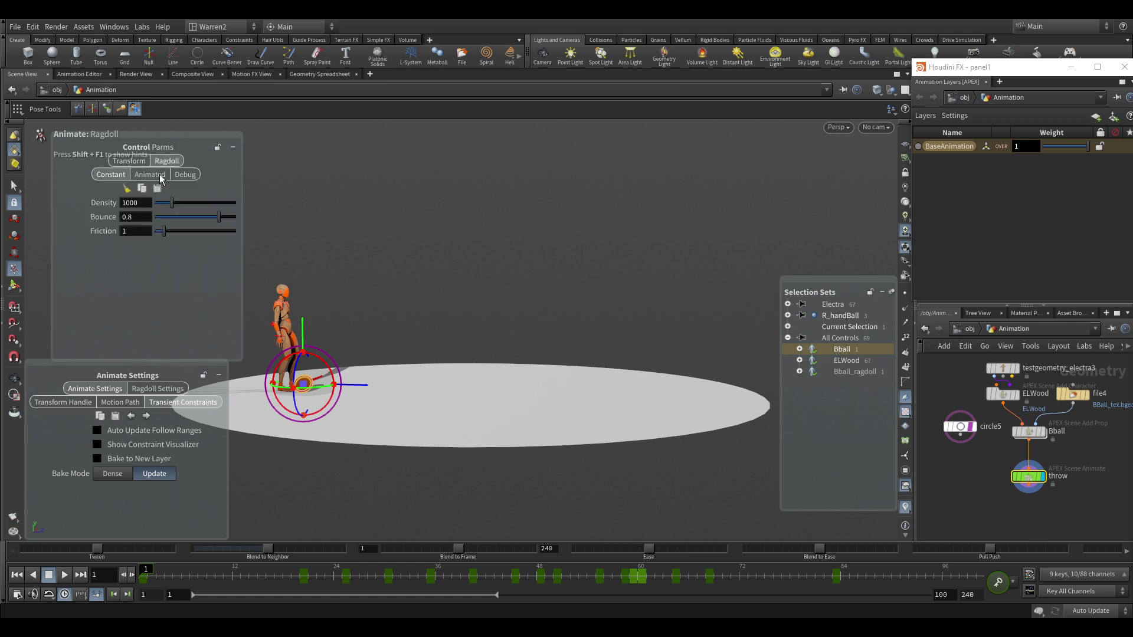
left_click(162, 391)
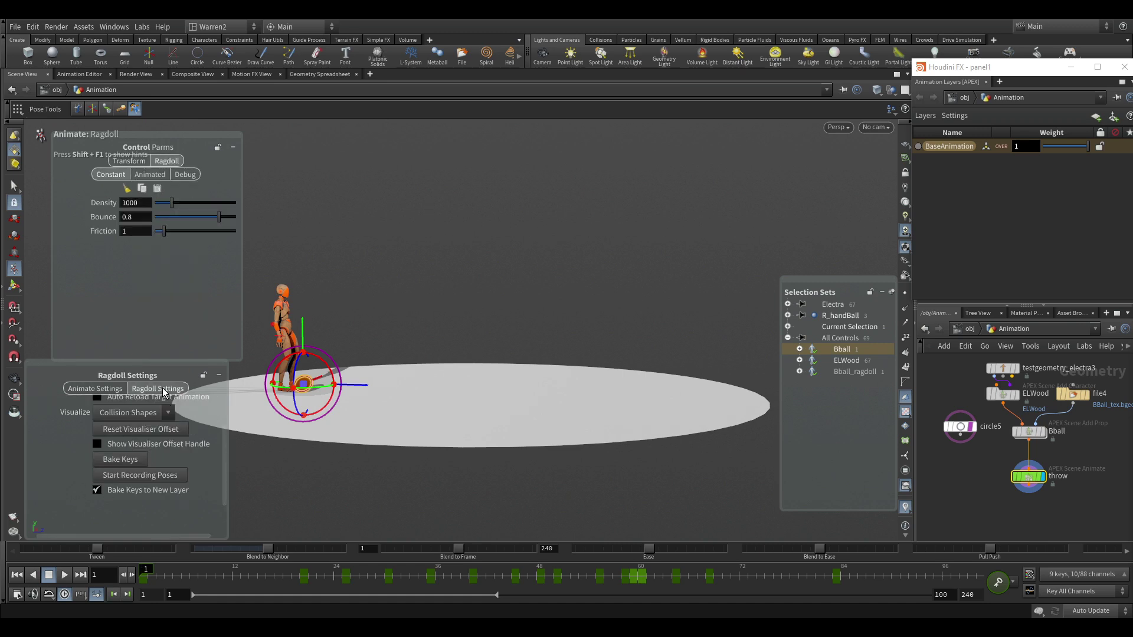
- Turn on Active in the ball's animated ragdoll parameters at frame 12 and play the simulation
left_click_drag(351, 584, 629, 594)
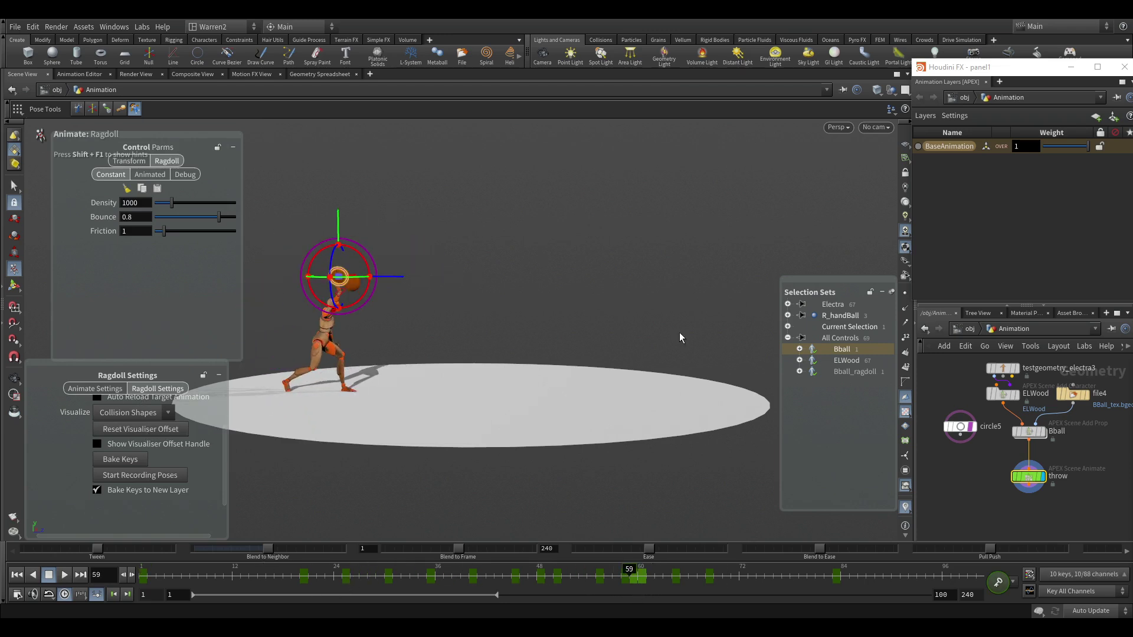
left_click(151, 174)
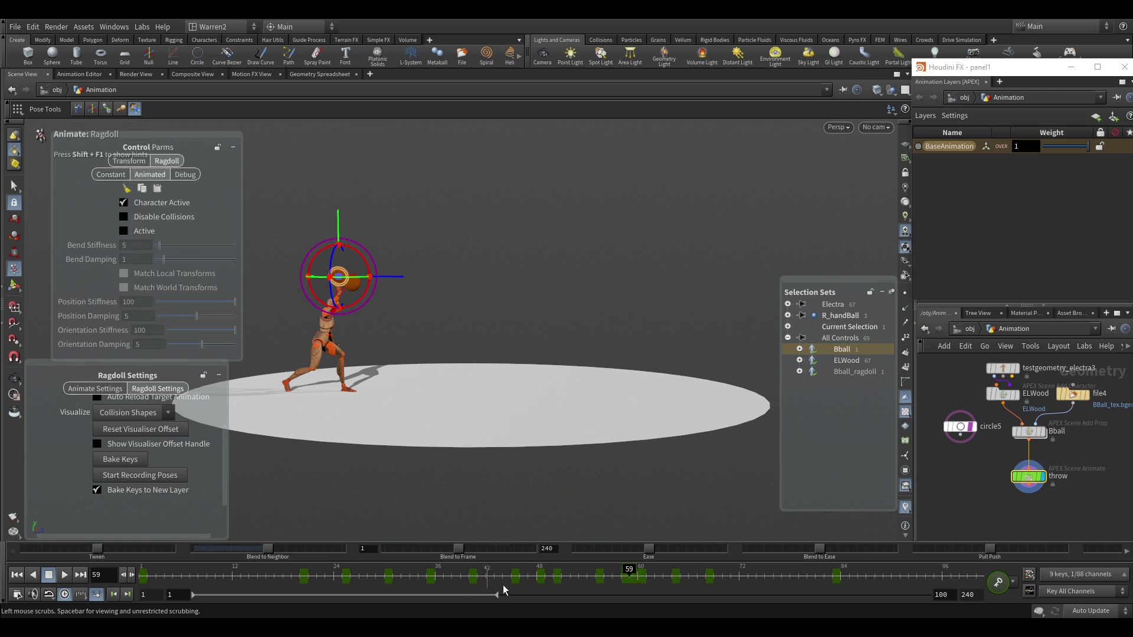
left_click_drag(577, 575, 233, 575)
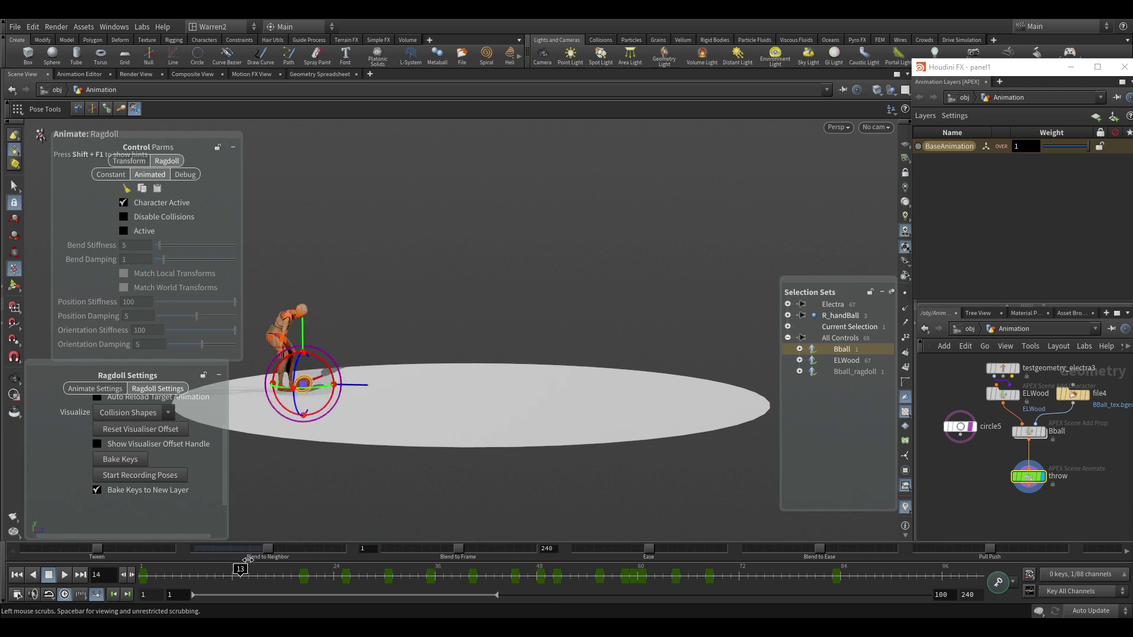
left_click(124, 231)
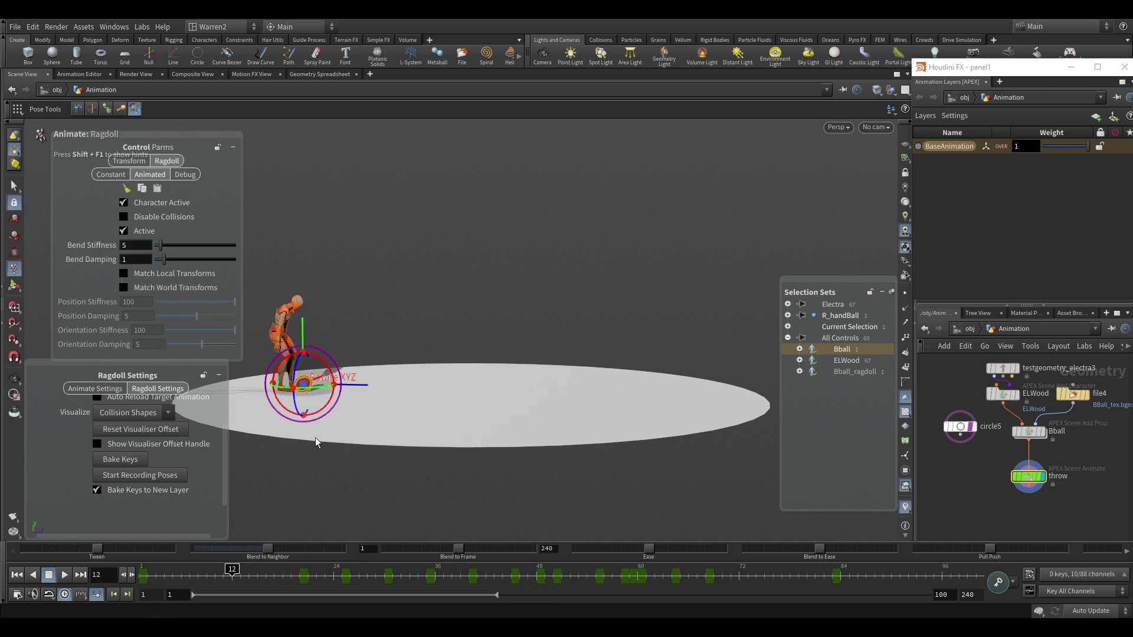
key("Up")
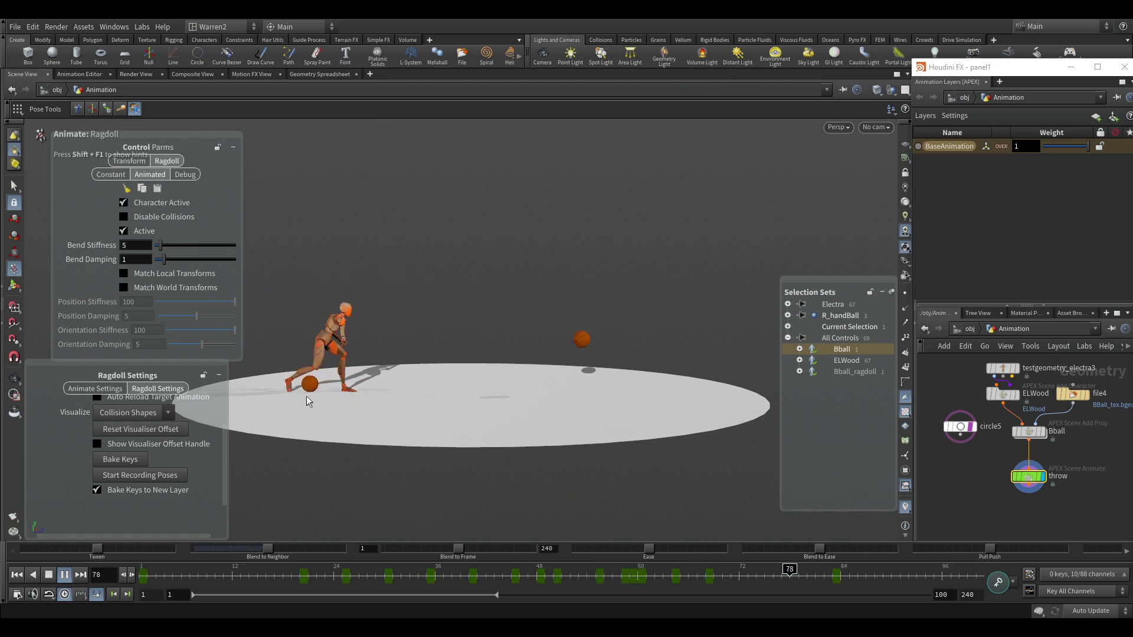
- Keyframe the Bball_ragdoll Active option, switched on at frame 59 and off at frame 58
left_click(308, 573)
mouse_move(308, 573)
left_mouse_down()
mouse_move(551, 570)
mouse_move(633, 587)
left_mouse_up()
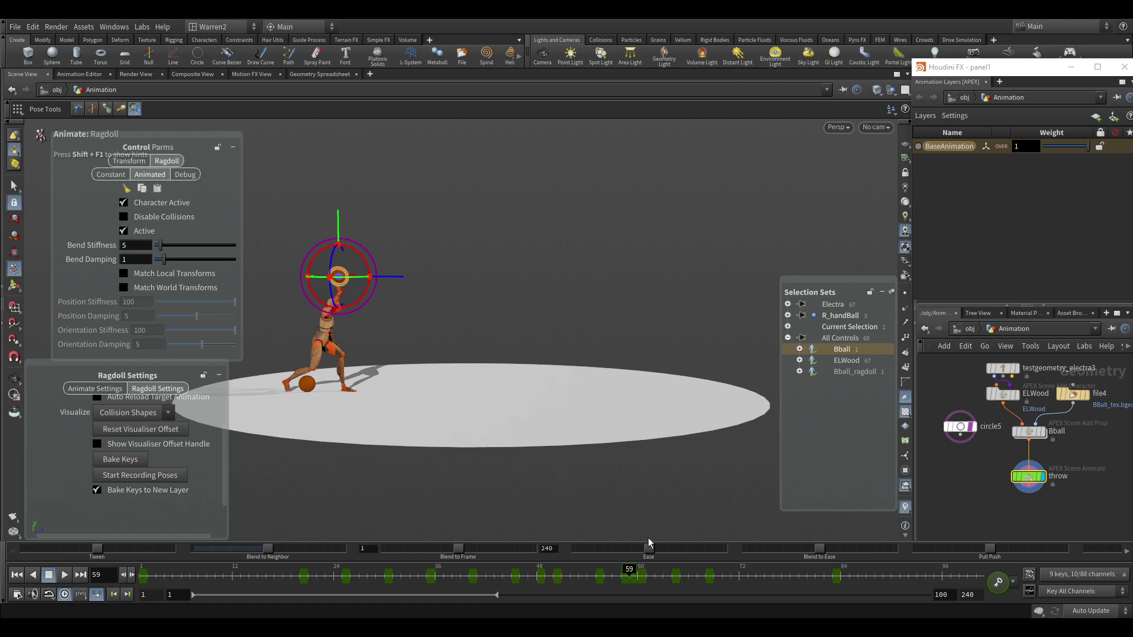
left_click(313, 393)
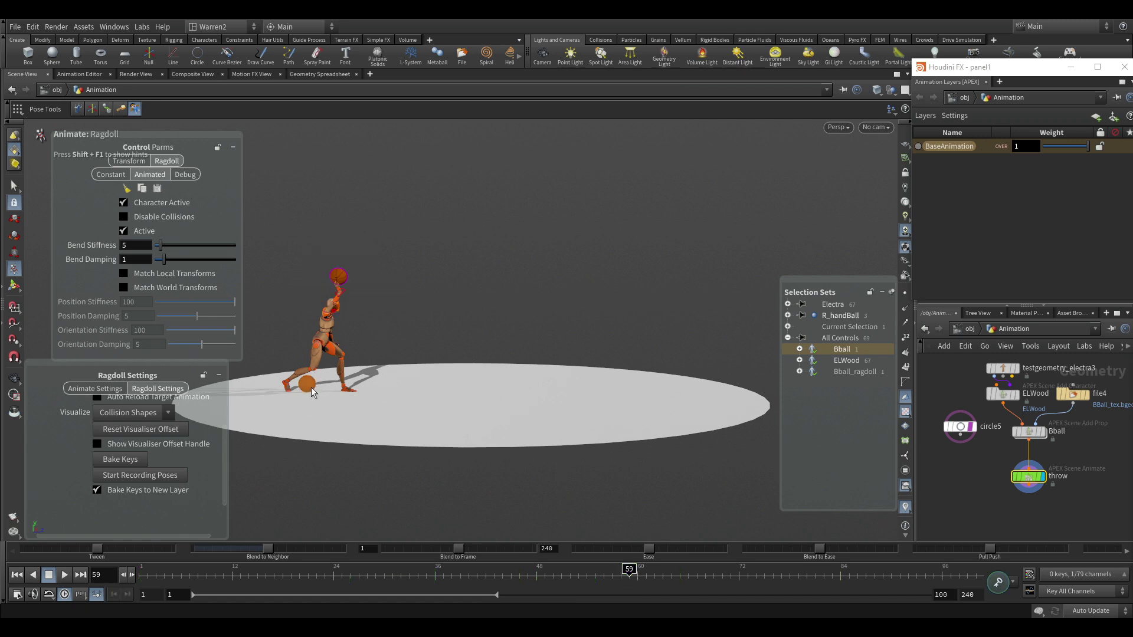
left_click(847, 373)
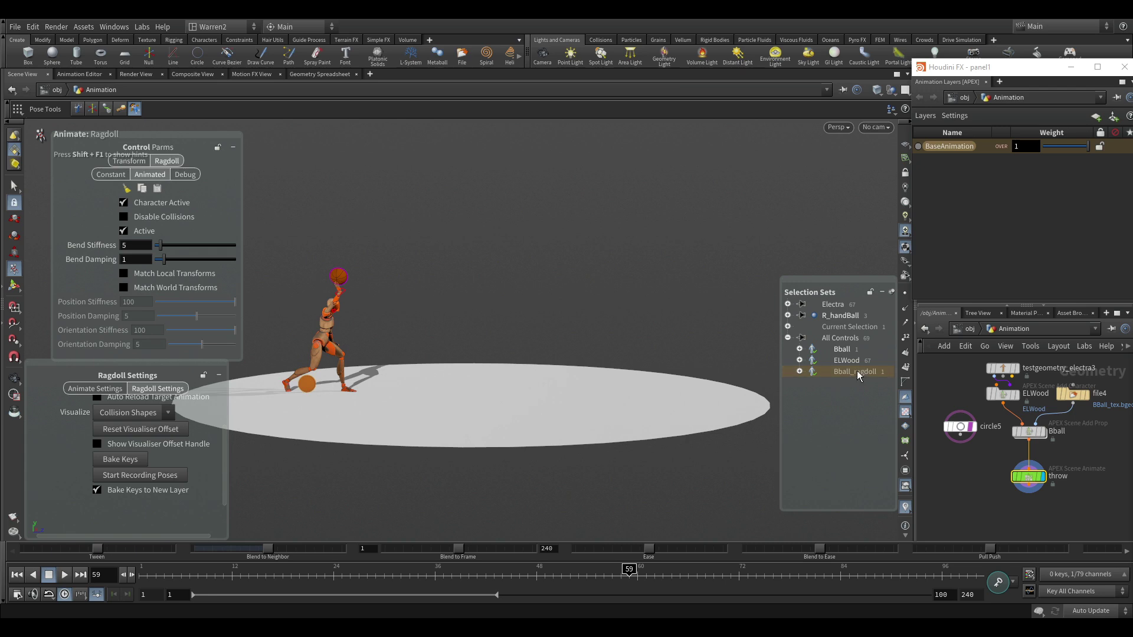
left_click(123, 233, "alt")
left_click(627, 569)
left_click(123, 232)
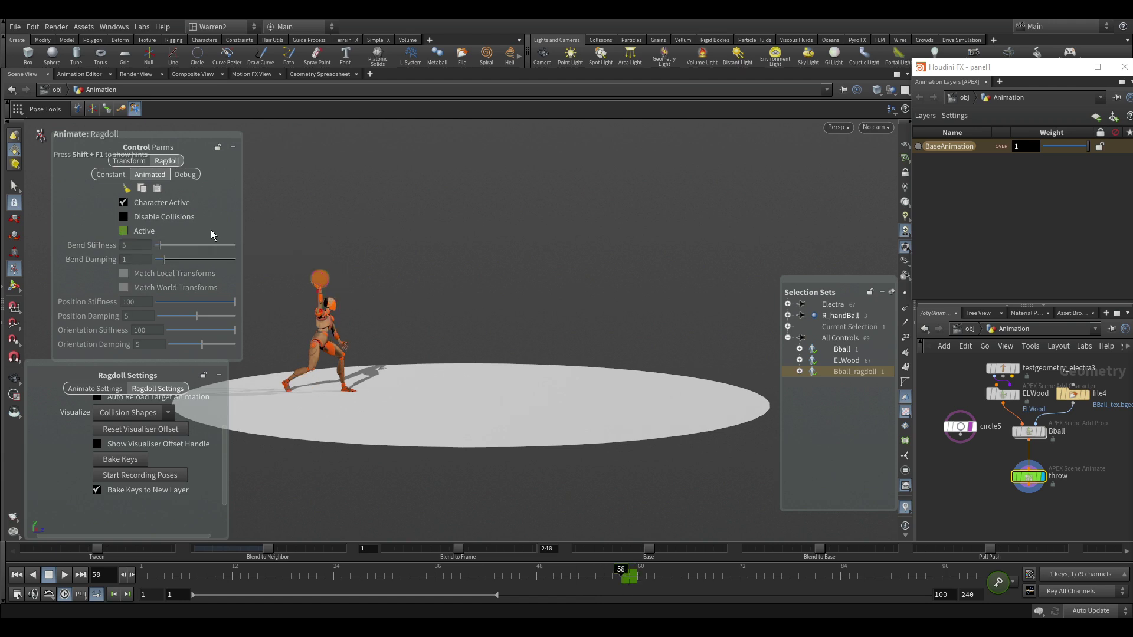
- Play the simulation from frame 1 to examine the ball's release, and scrub back to frame 35
left_click_drag(575, 570, 129, 555)
left_click(64, 575)
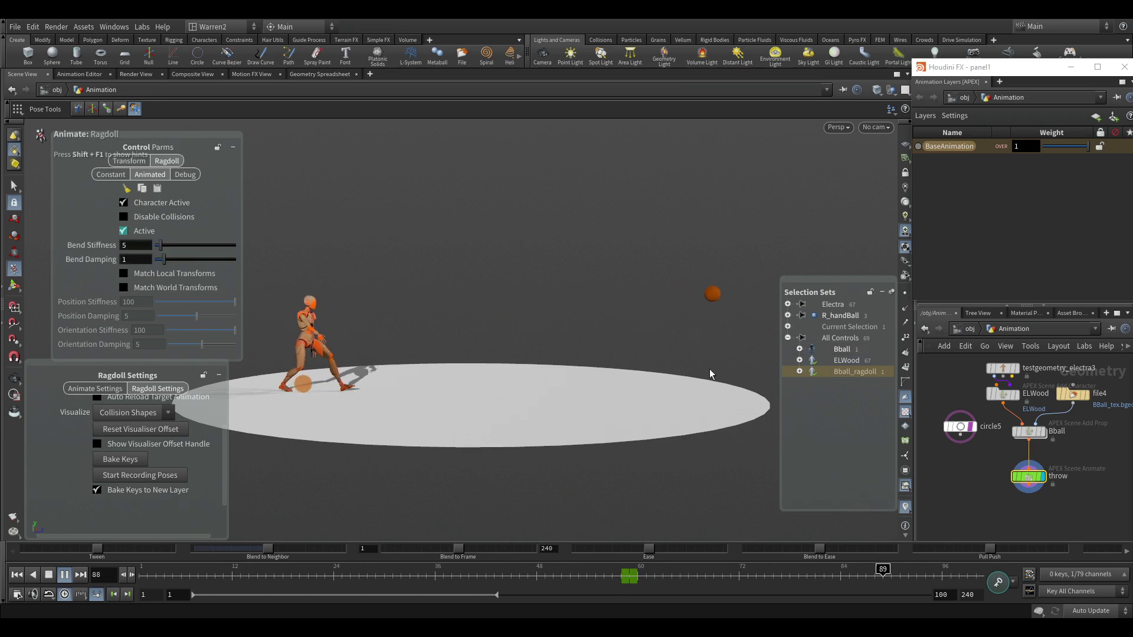
left_click_drag(523, 575, 428, 576)
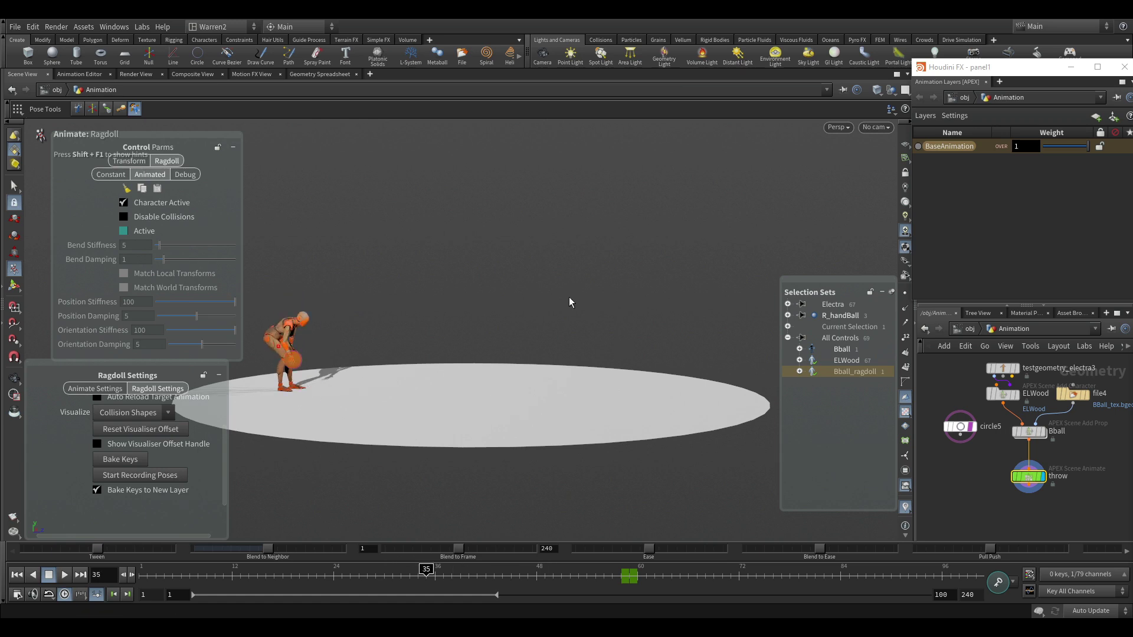
- Record the selected ball's ragdoll poses to a new layer from frame 58 to frame 100, and stop recording at frame 58
left_click(841, 351)
left_click(256, 385)
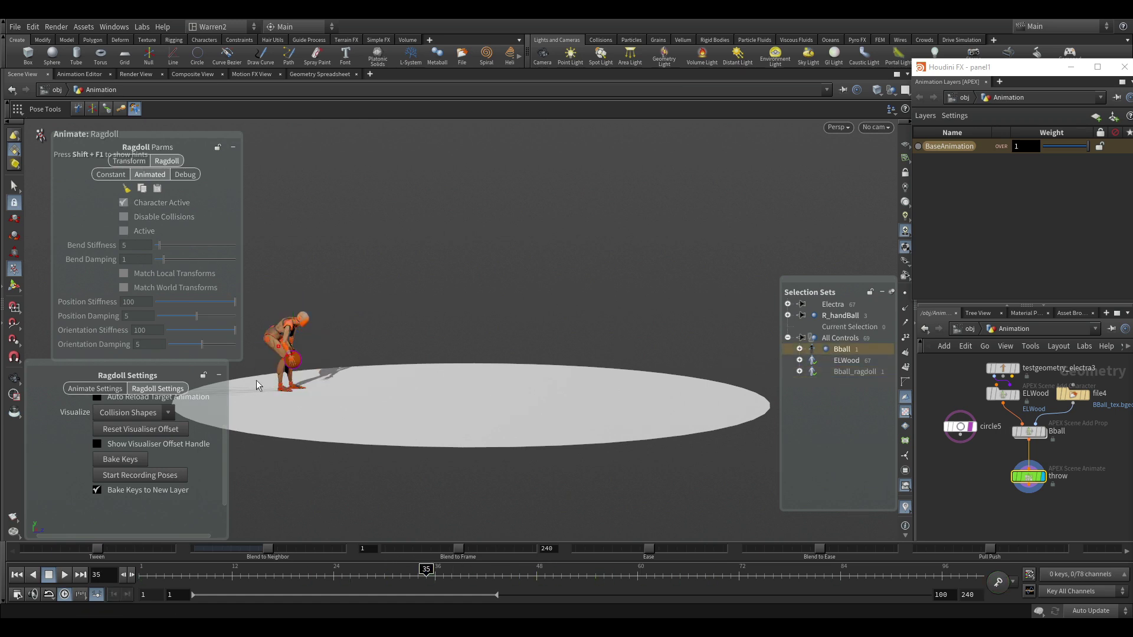
left_click(303, 369)
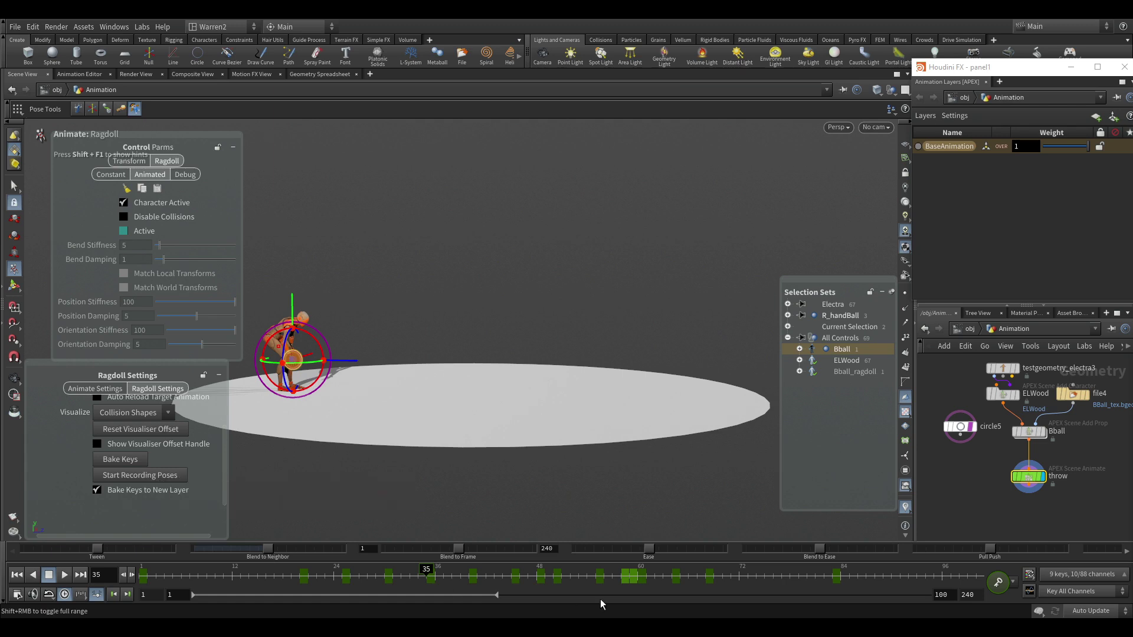
left_click(627, 577)
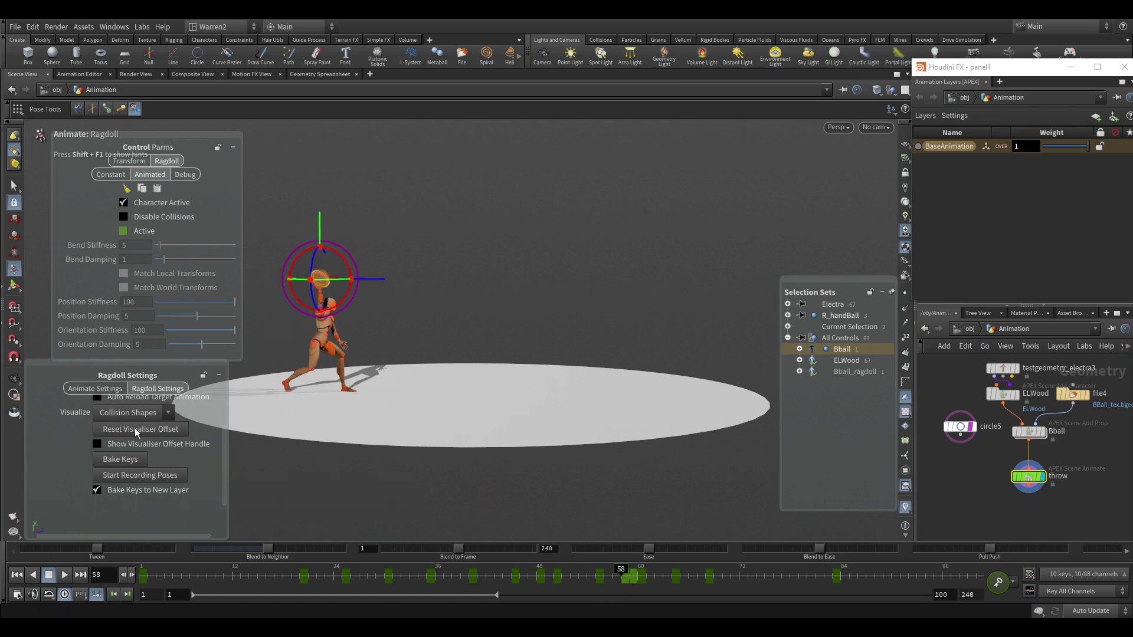
left_click(129, 477)
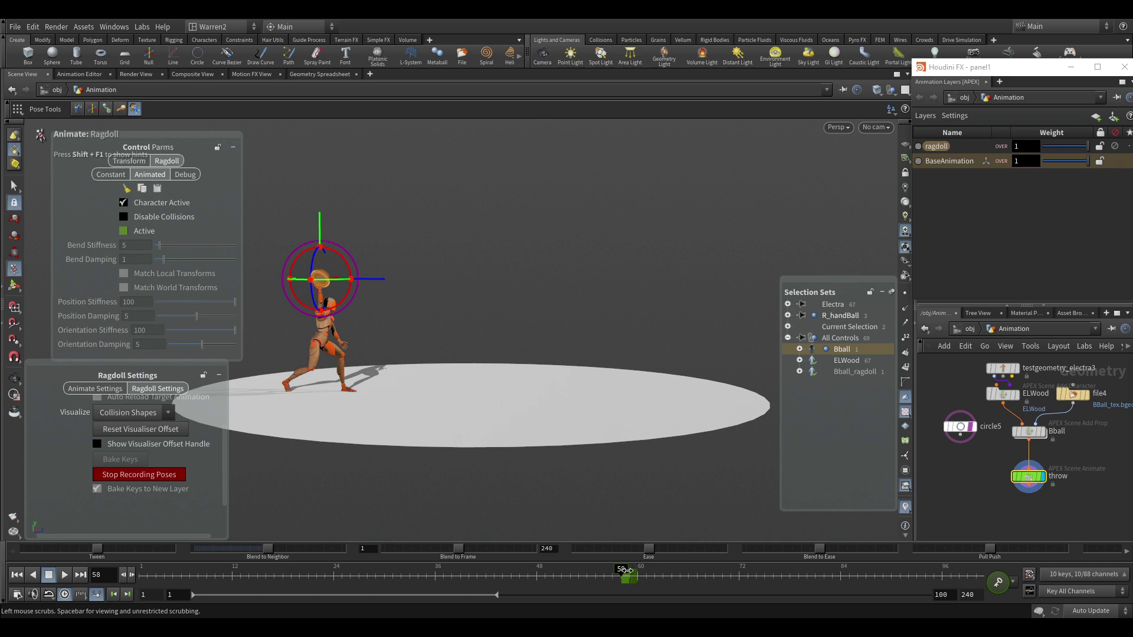
left_click_drag(629, 569, 649, 569)
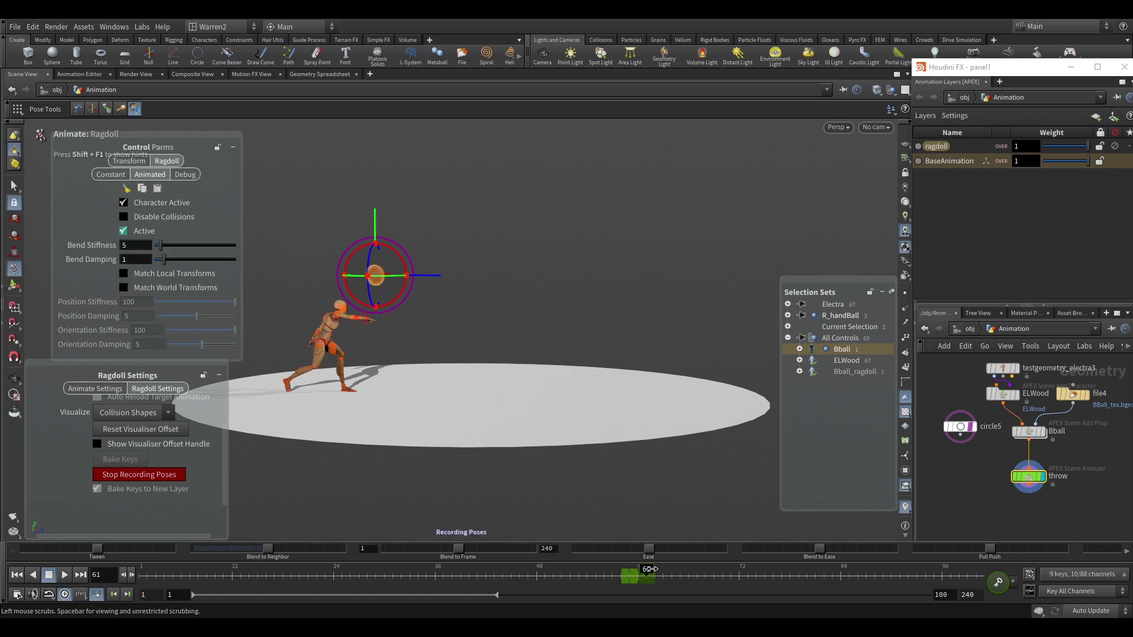
left_click(688, 577)
left_click(727, 581)
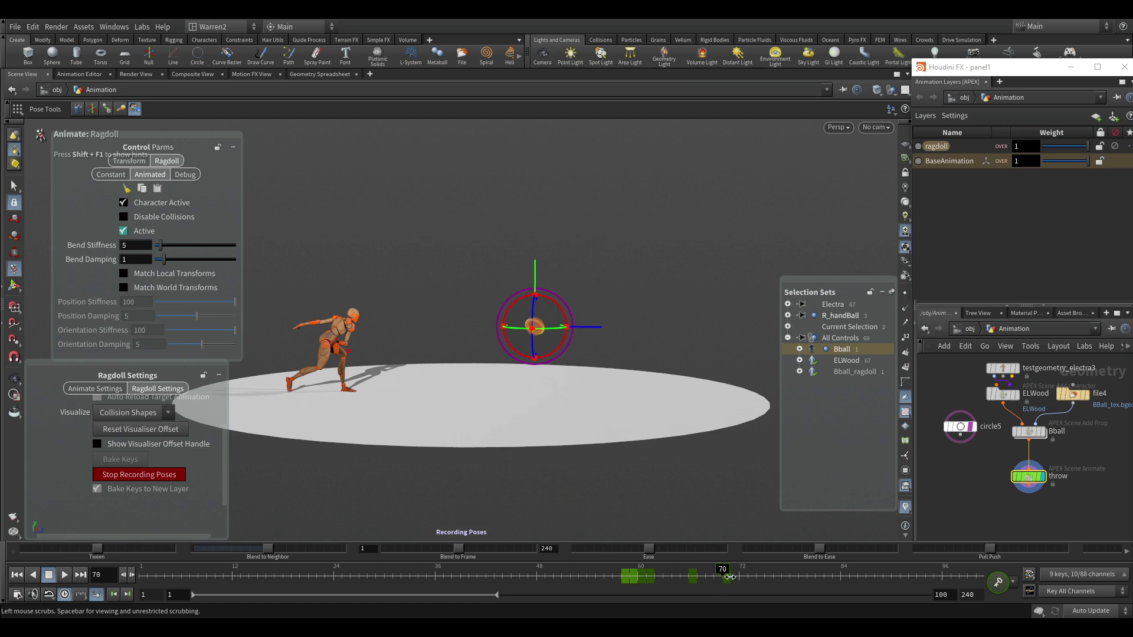
left_click(760, 577)
left_click_drag(654, 577, 978, 576)
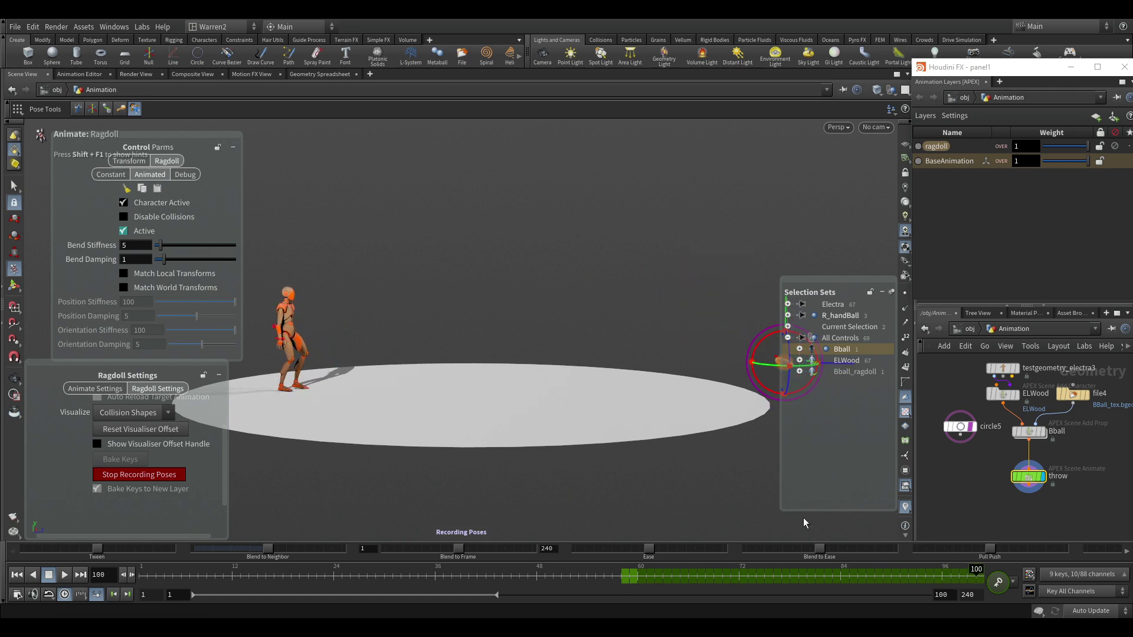
left_click(626, 575)
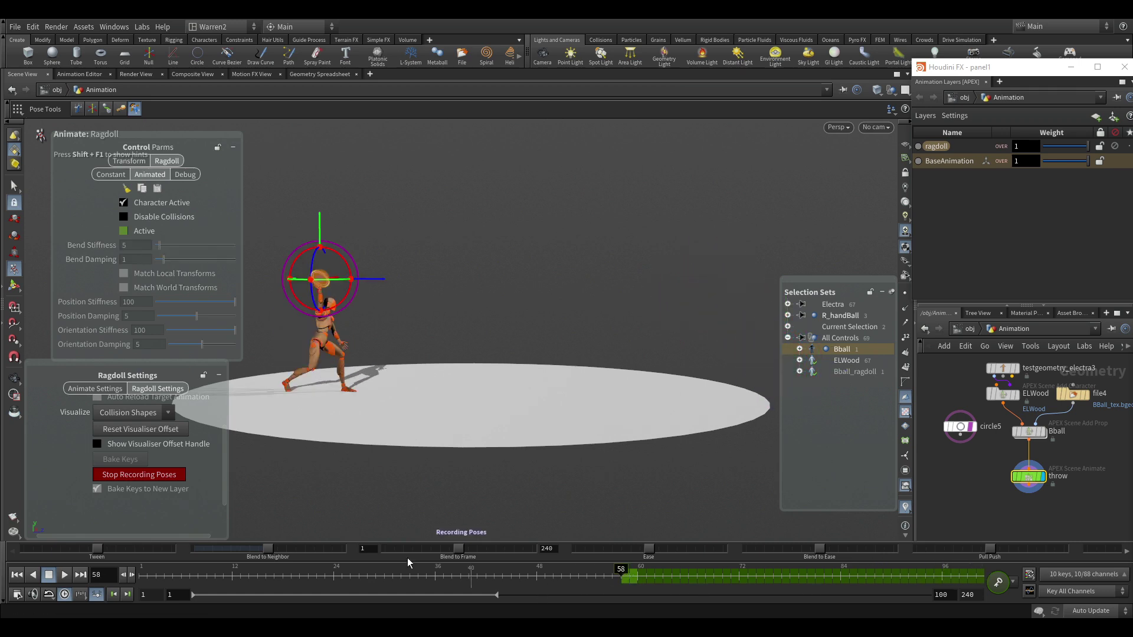
left_click(139, 475)
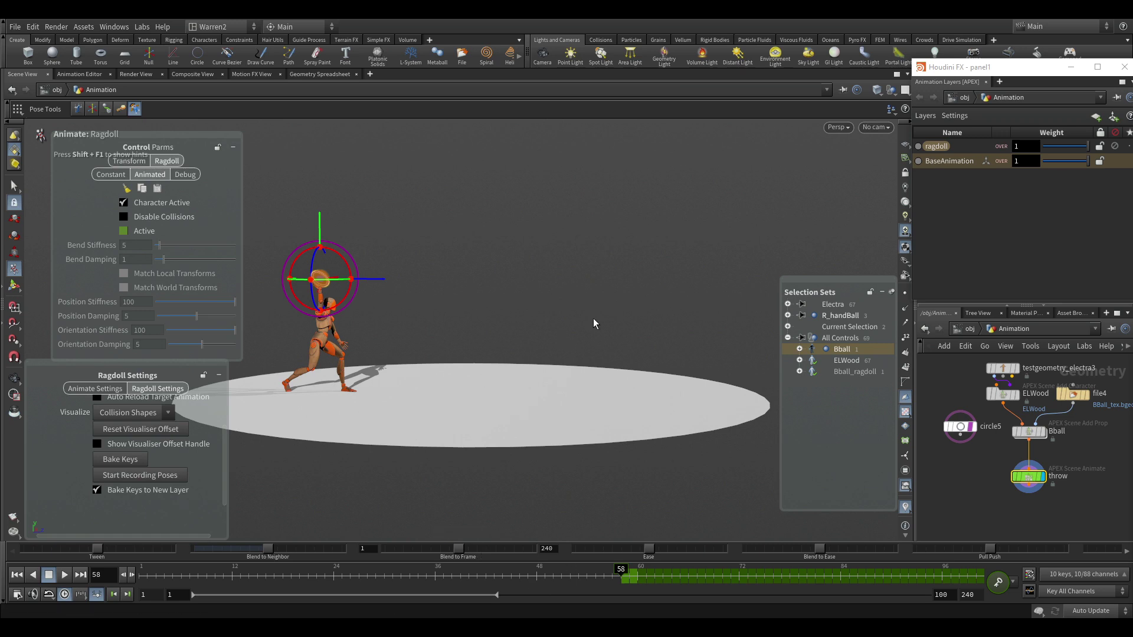
- Return to the Animate state and select the ragdoll animation layer
key("c")
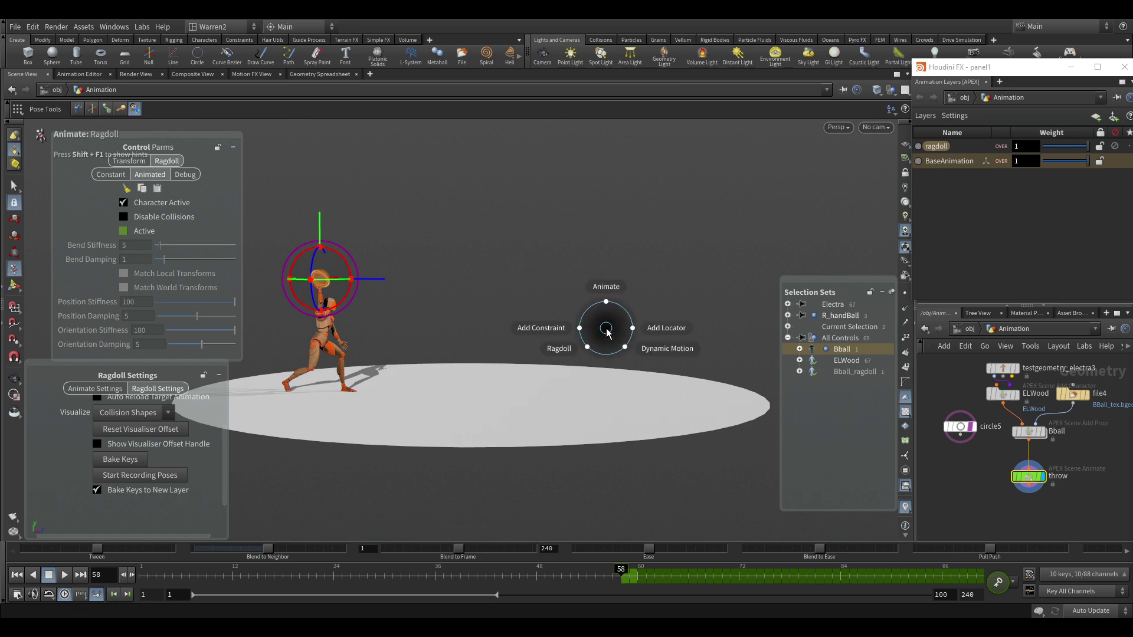
left_click(612, 292)
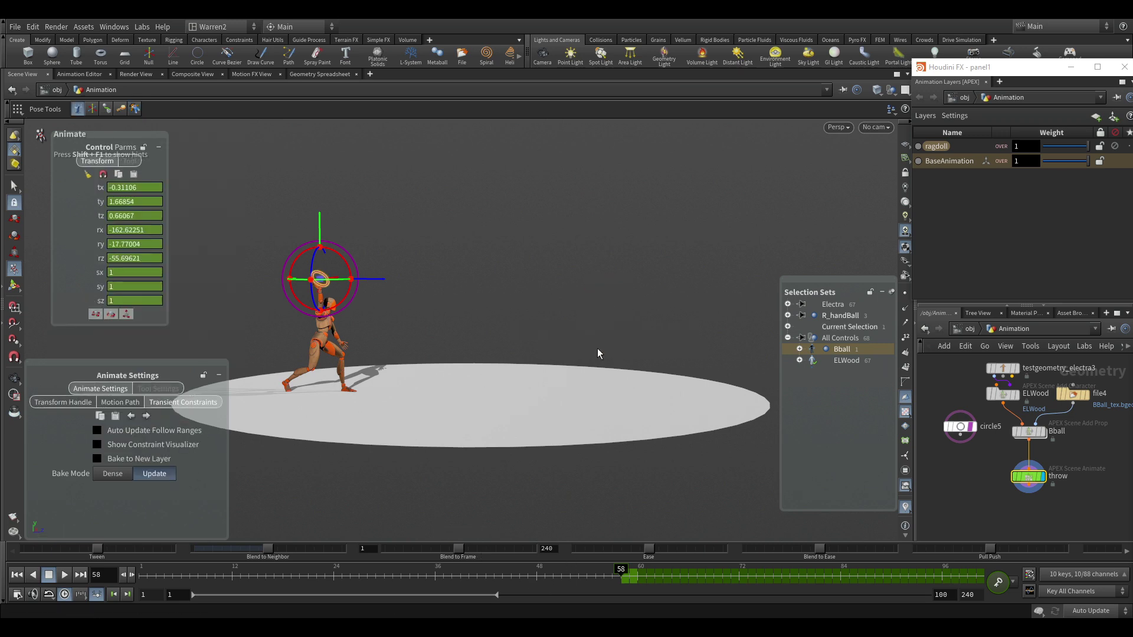
left_click(966, 147)
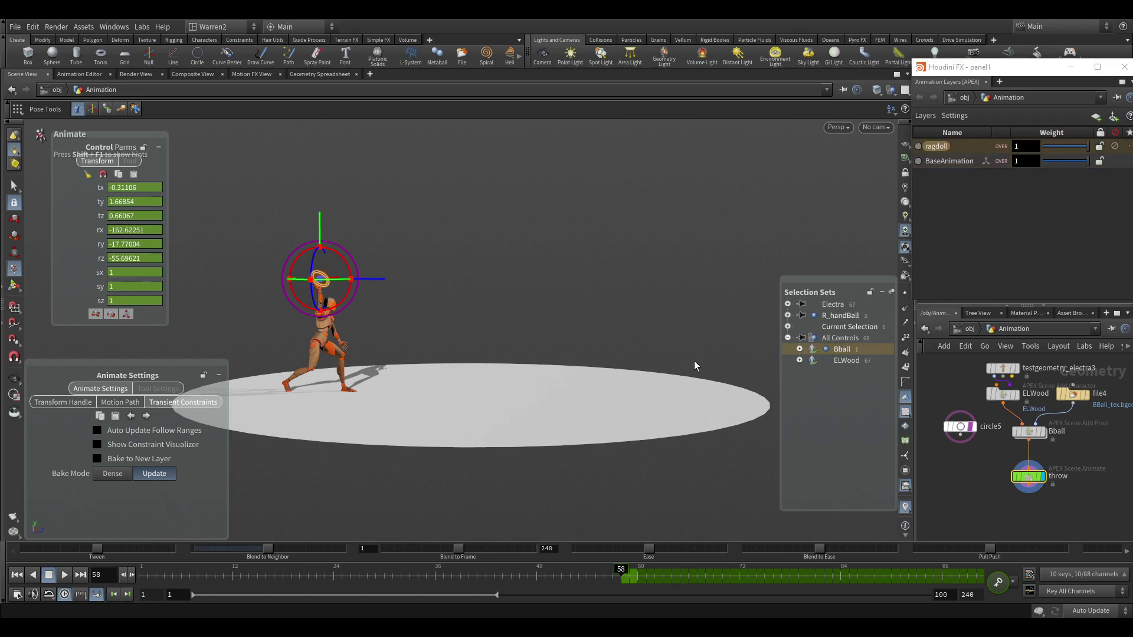
- Play the recorded ball animation from frame 1 to examine the motion before and after the release
left_click(579, 575)
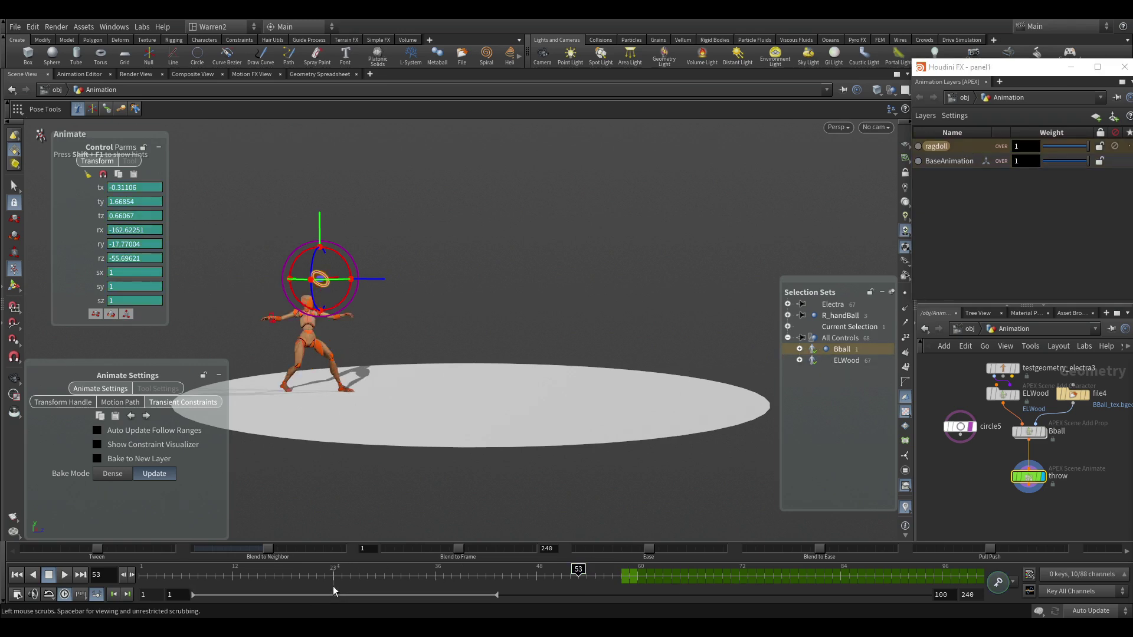
left_click(142, 575)
left_click(65, 575)
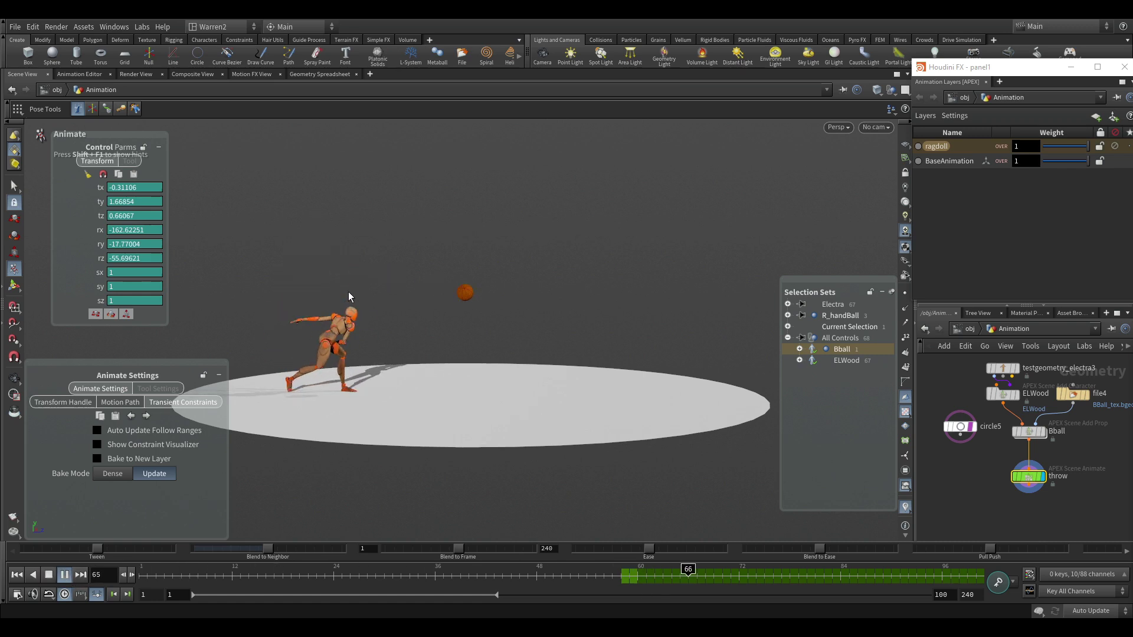
- Keyframe the ragdoll layer's weight at 1 on frame 59 and 0 on frame 58
left_click_drag(651, 576, 622, 576)
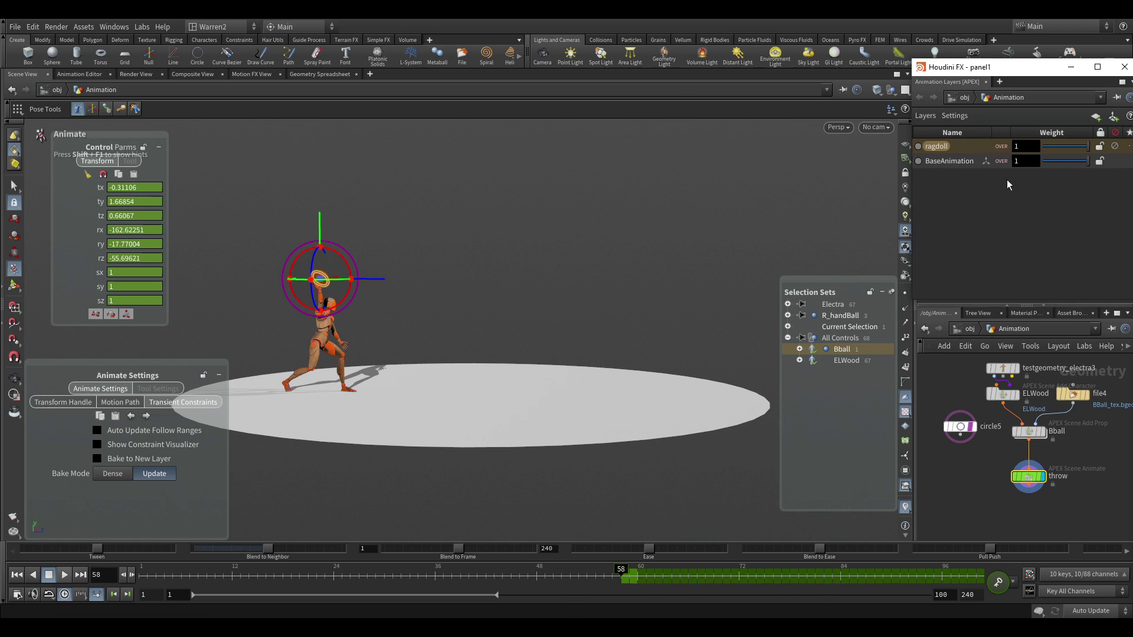
key("Return")
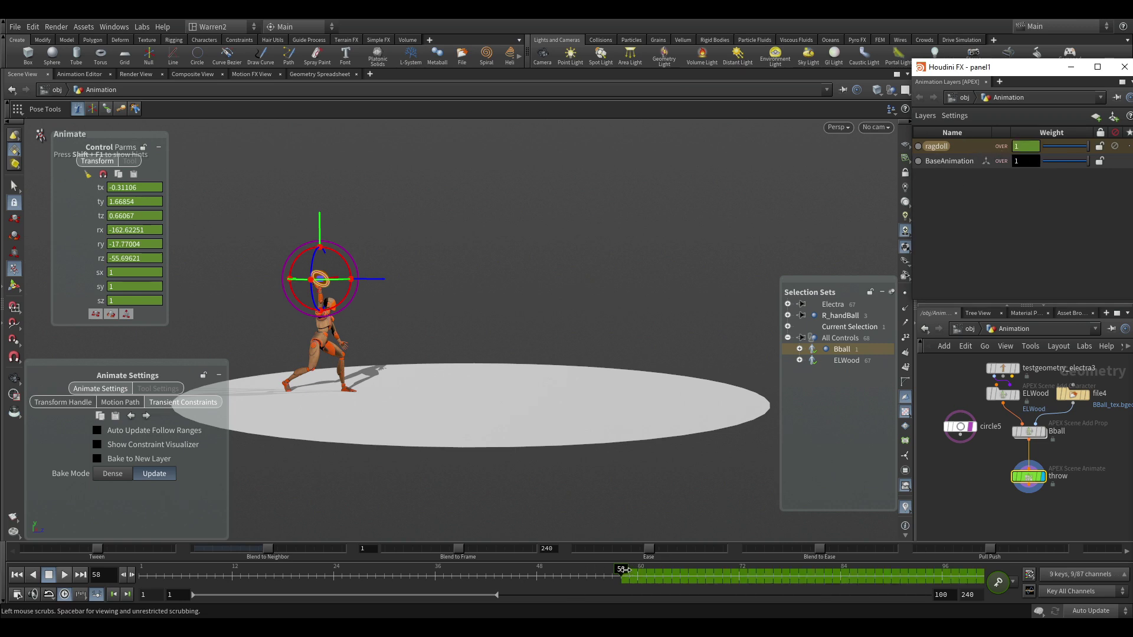
left_click_drag(625, 569, 630, 570)
left_click(1028, 155)
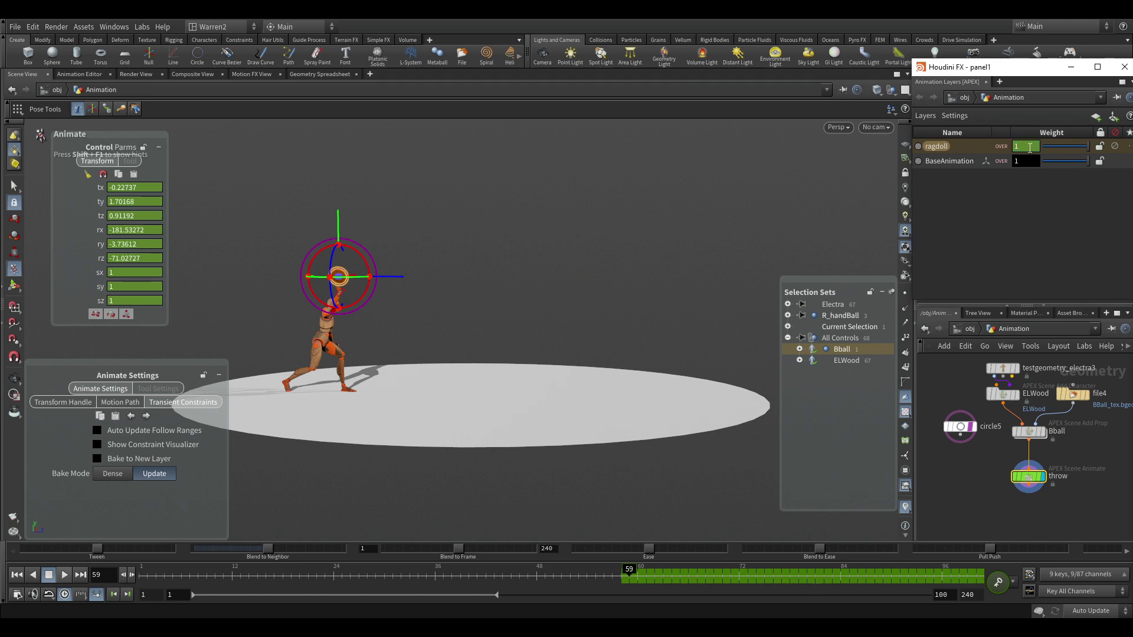
left_click(626, 570)
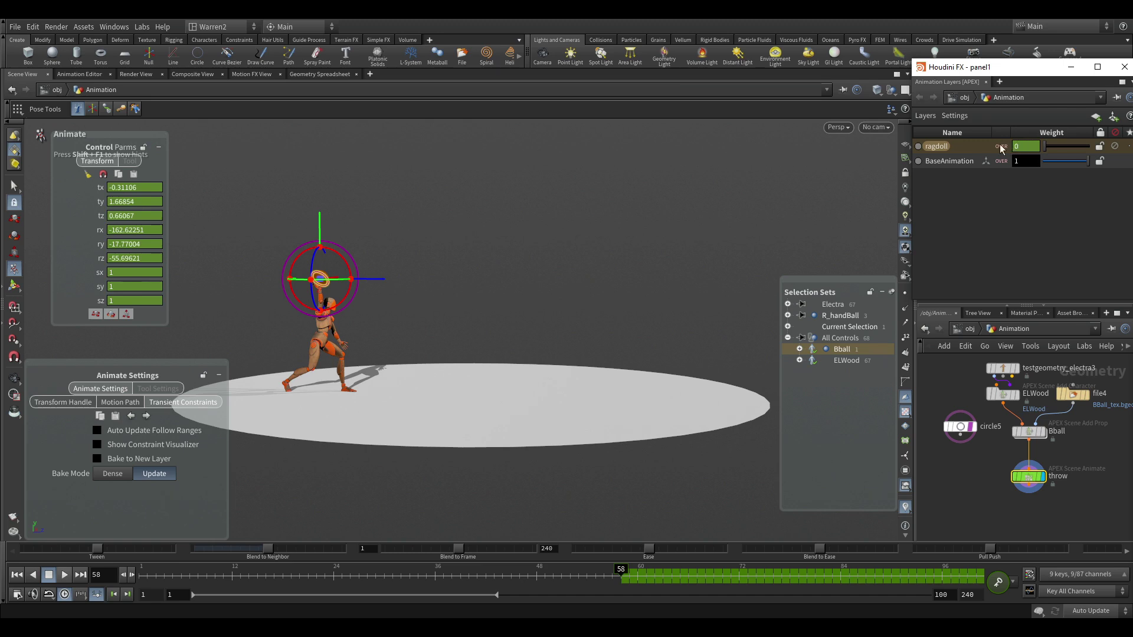
- Scrub back to frame 18 and play the ball throw to check the blended ragdoll motion
left_click_drag(584, 578, 283, 578)
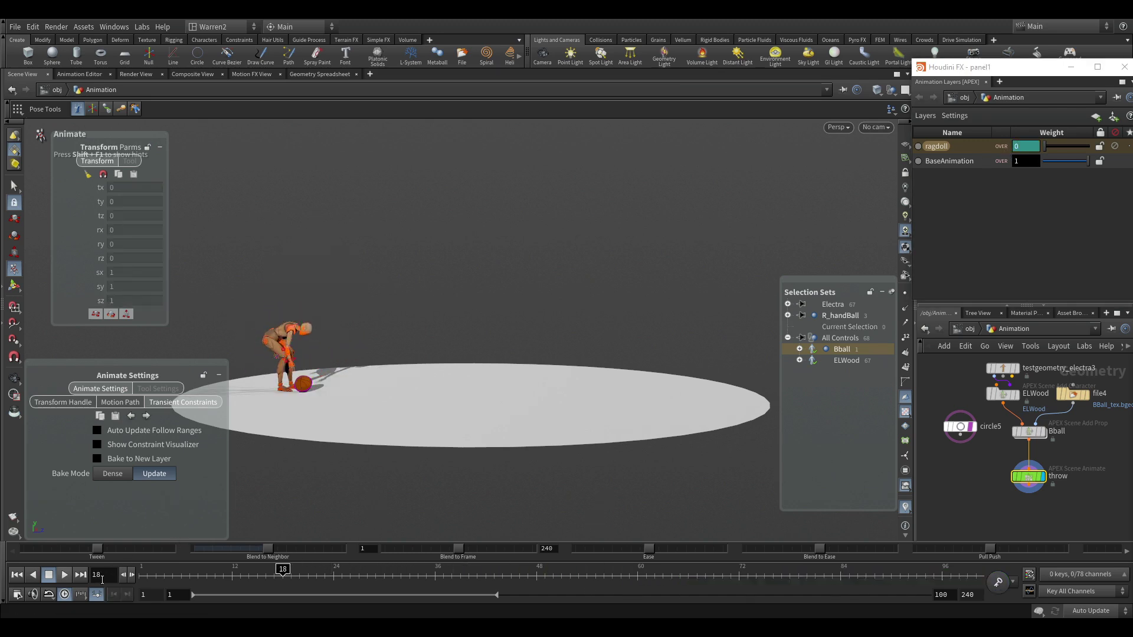
left_click(66, 576)
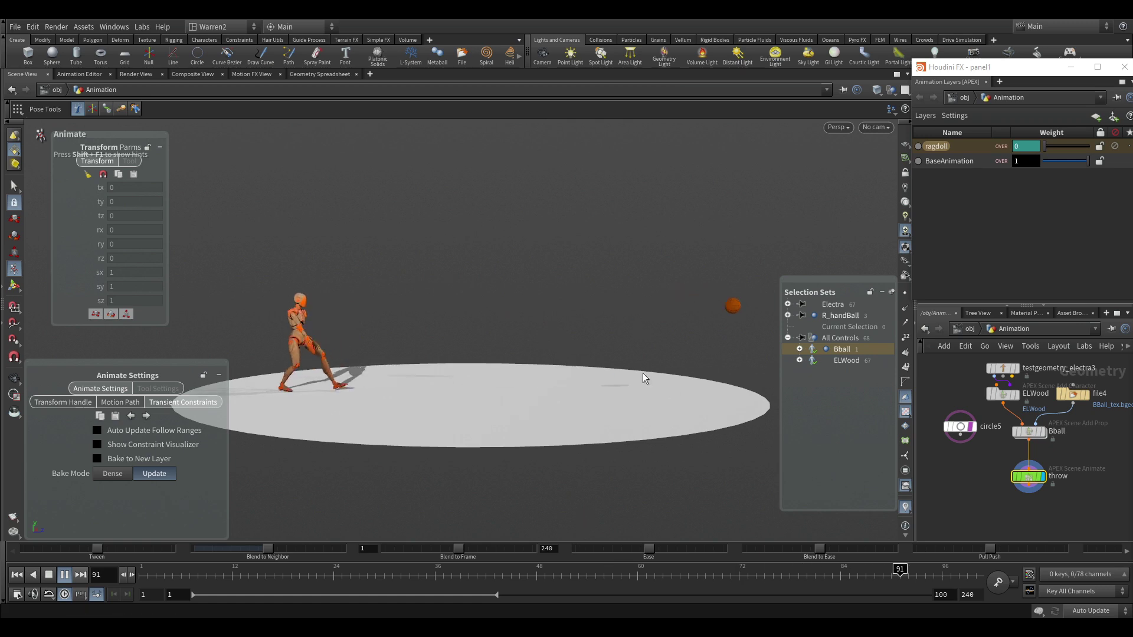
left_click_drag(579, 577, 756, 571)
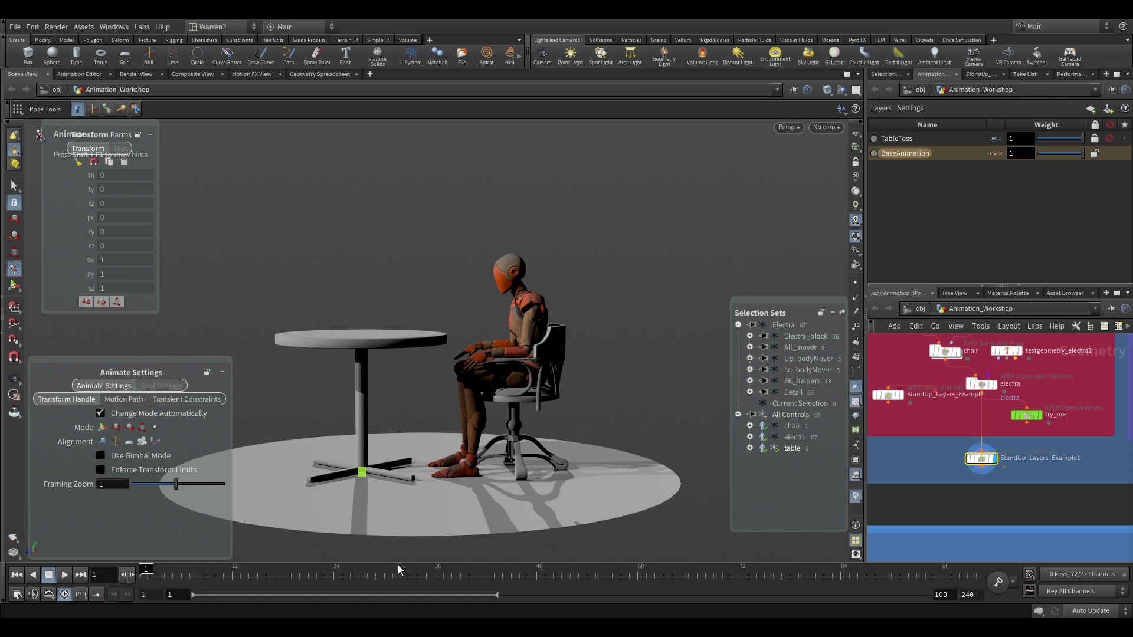
- Select the TableToss animation layer and the Electra_block control set, and scrub through the keyed table toss
left_click_drag(398, 570, 350, 549)
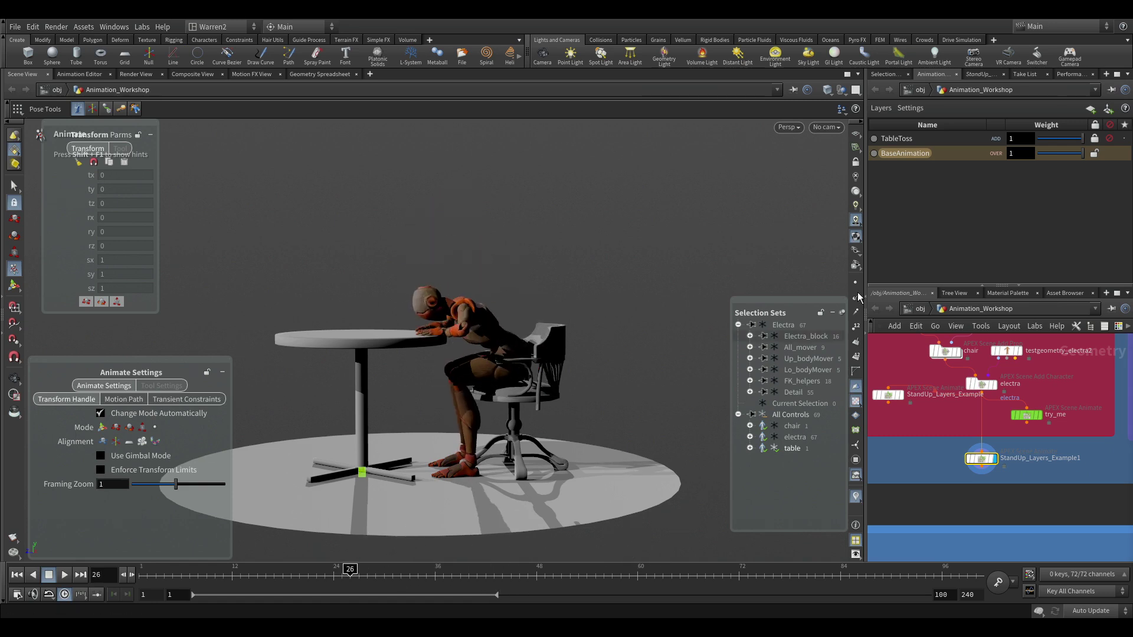
left_click(952, 134)
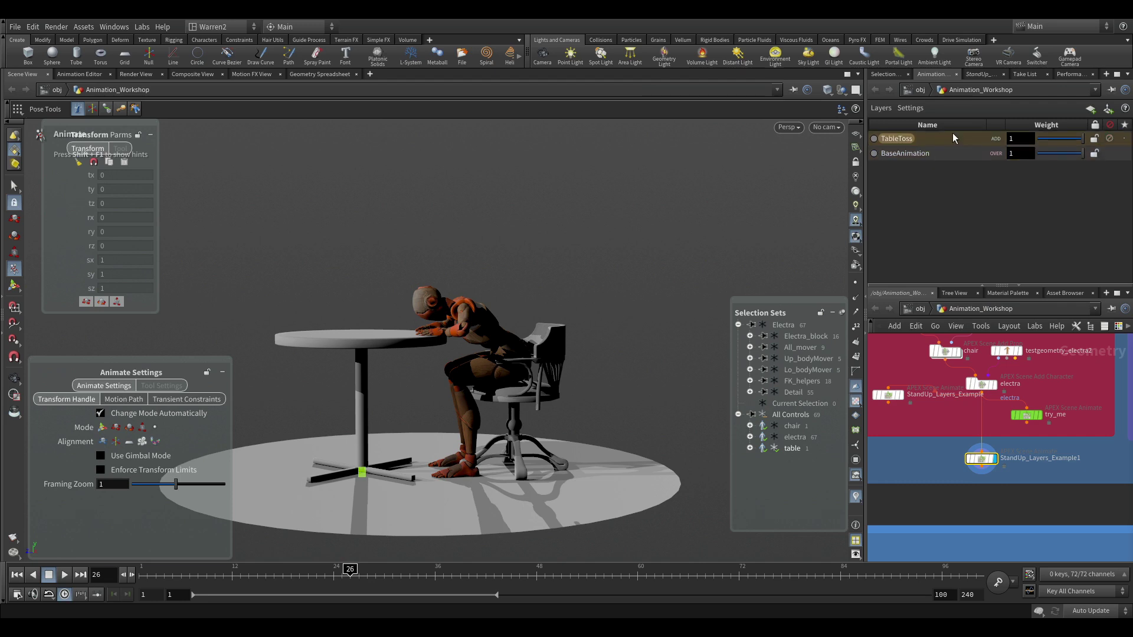
left_click(796, 336)
left_click_drag(484, 570, 687, 572)
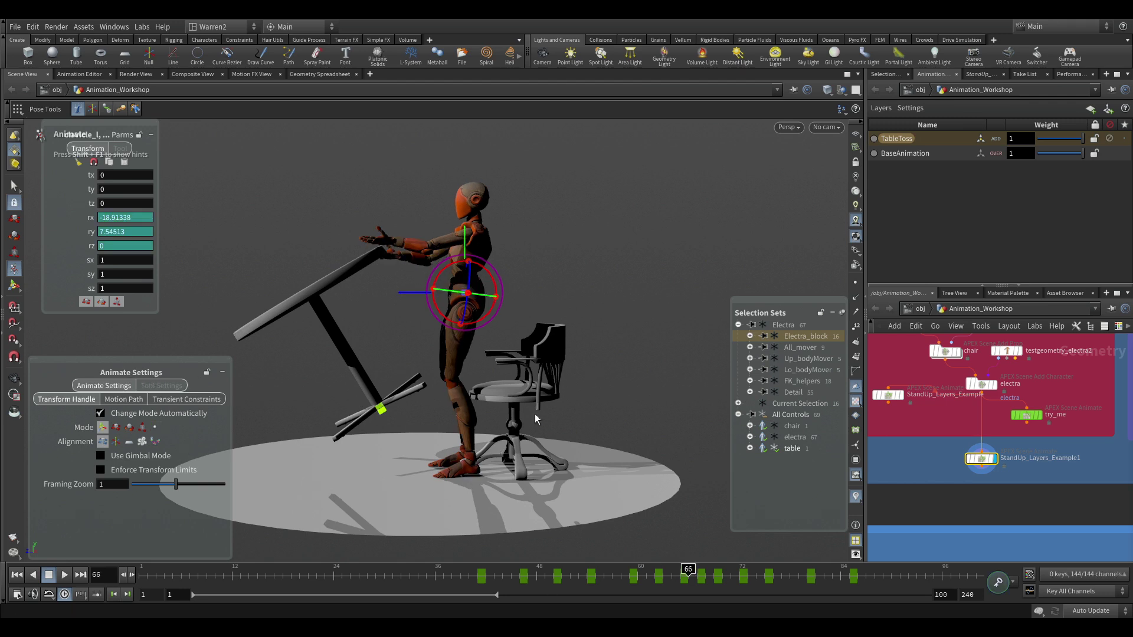
left_click_drag(691, 578, 612, 581)
left_click_drag(540, 575, 494, 576)
- Enter the Ragdoll state at frame 43 and hide the chair, electra and table animation controls
key("c")
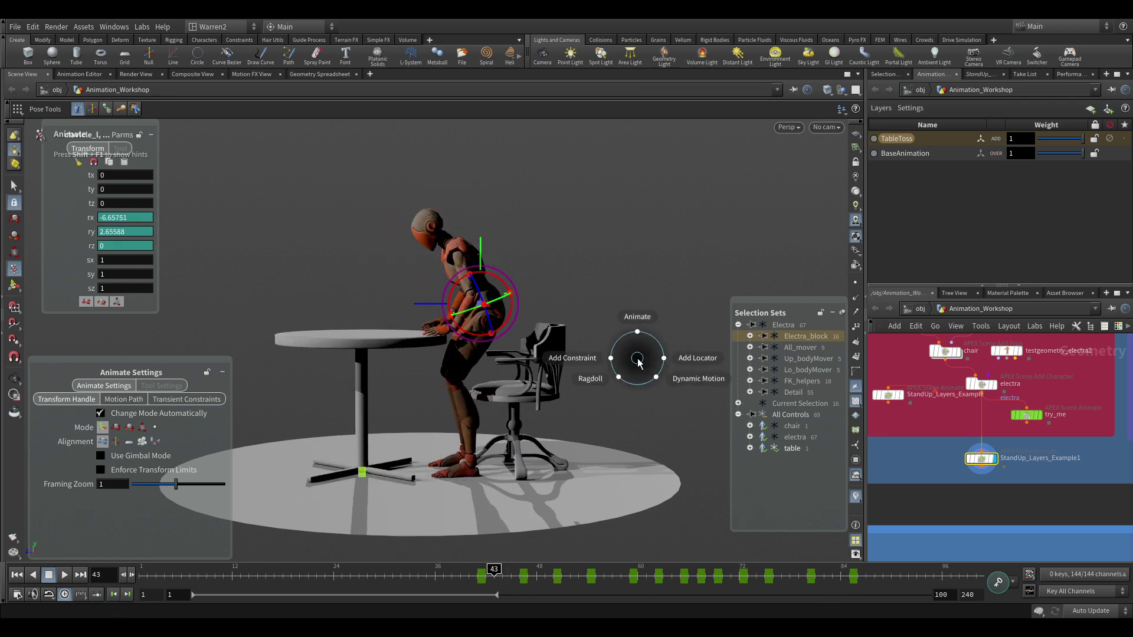
left_click(606, 384)
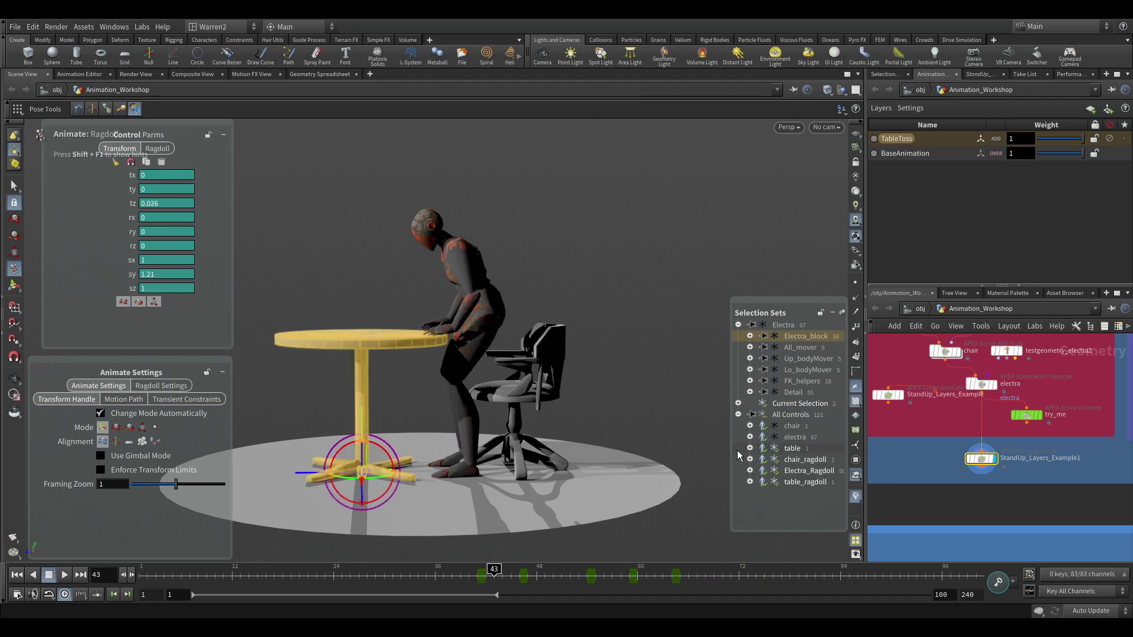
left_click(765, 426)
left_click(764, 437)
left_click(763, 447)
left_click(774, 448)
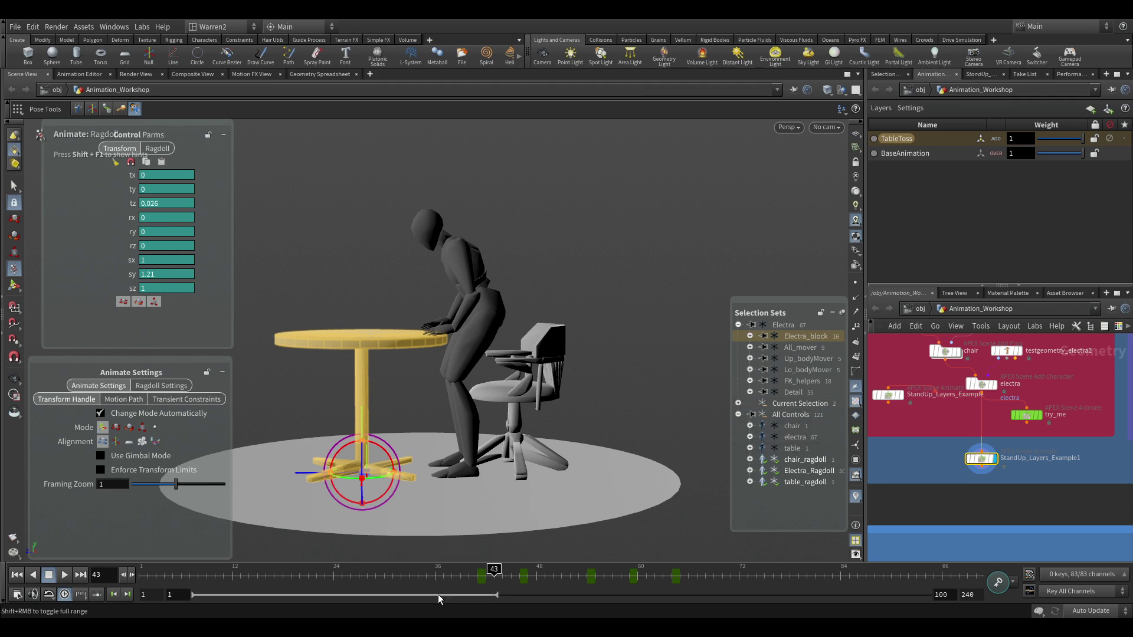
- Scrub and play the table toss in the Ragdoll state from frame 24 to review its motion
left_click_drag(452, 575, 334, 576)
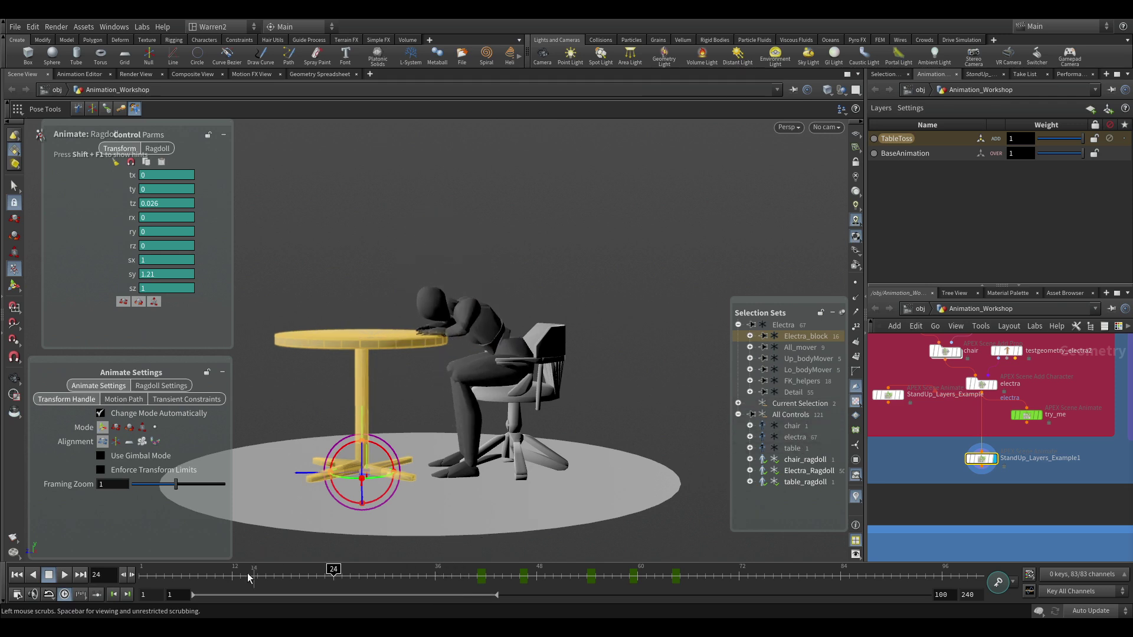
left_click(63, 575)
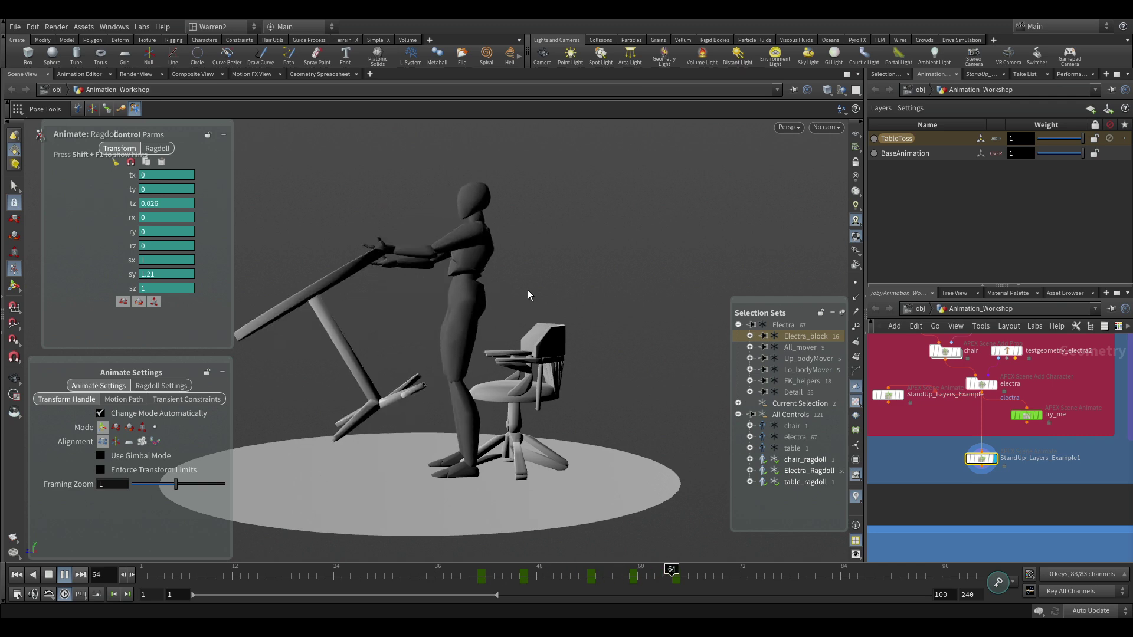
left_click(494, 571)
left_click_drag(494, 573, 544, 571)
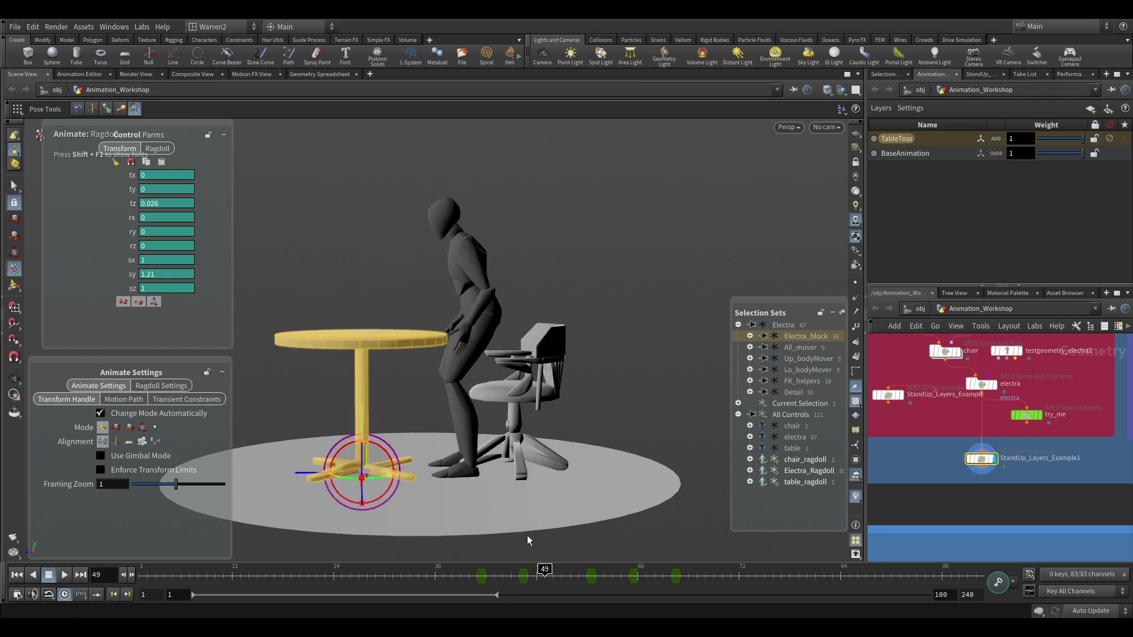
- Keyframe the table ragdoll's animated Active parameter off at frame 64 and on at frame 65
left_click(157, 149)
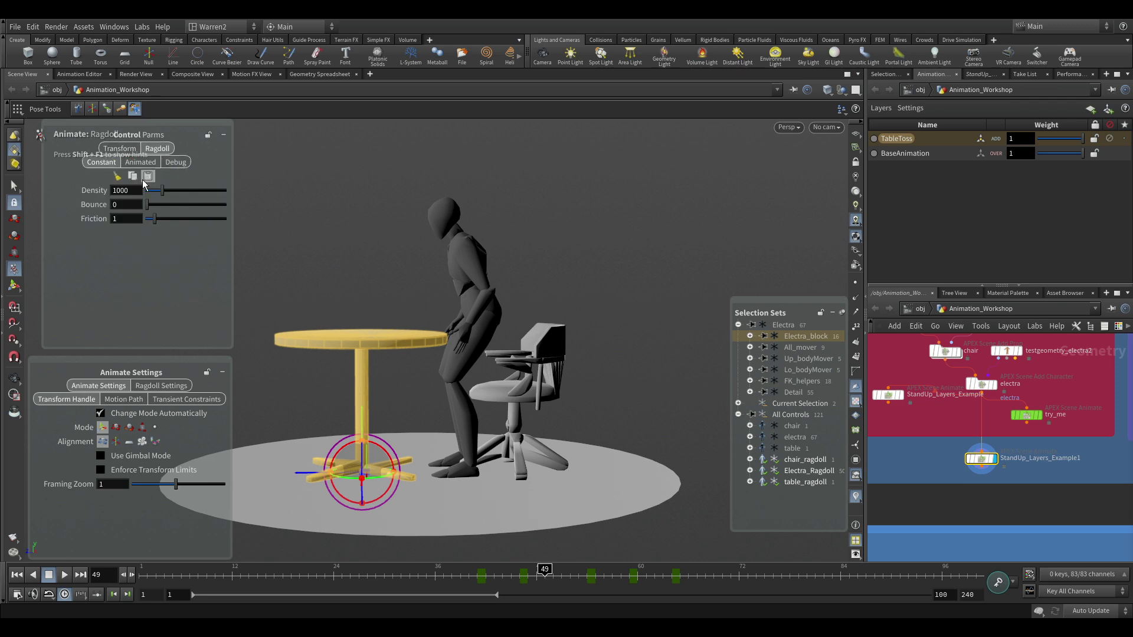
left_click(141, 162)
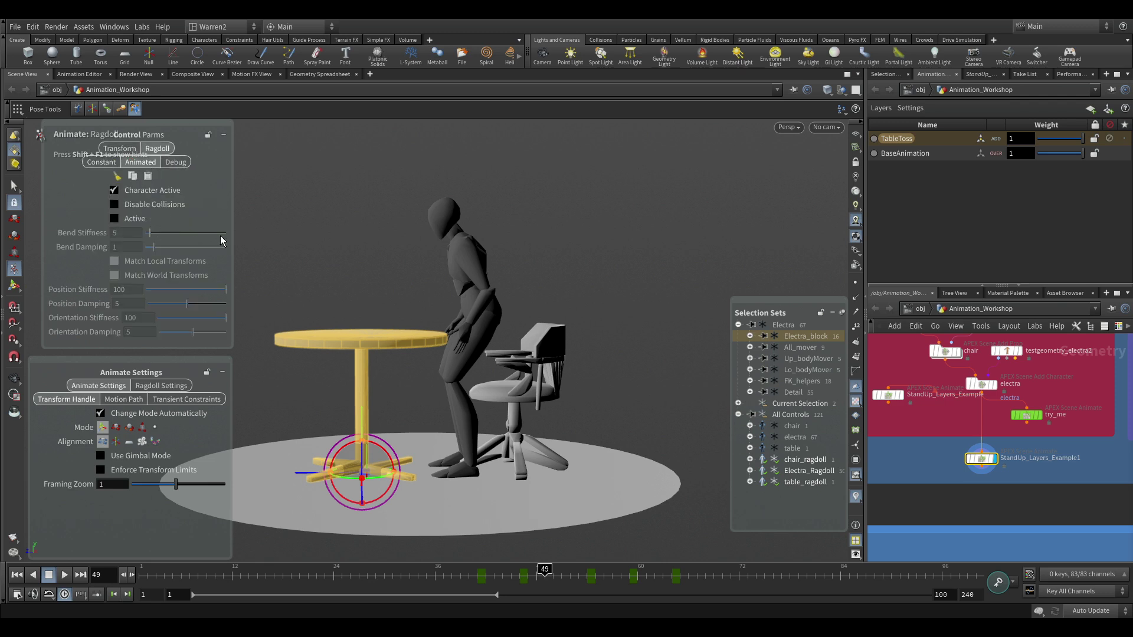
left_click_drag(543, 571, 672, 571)
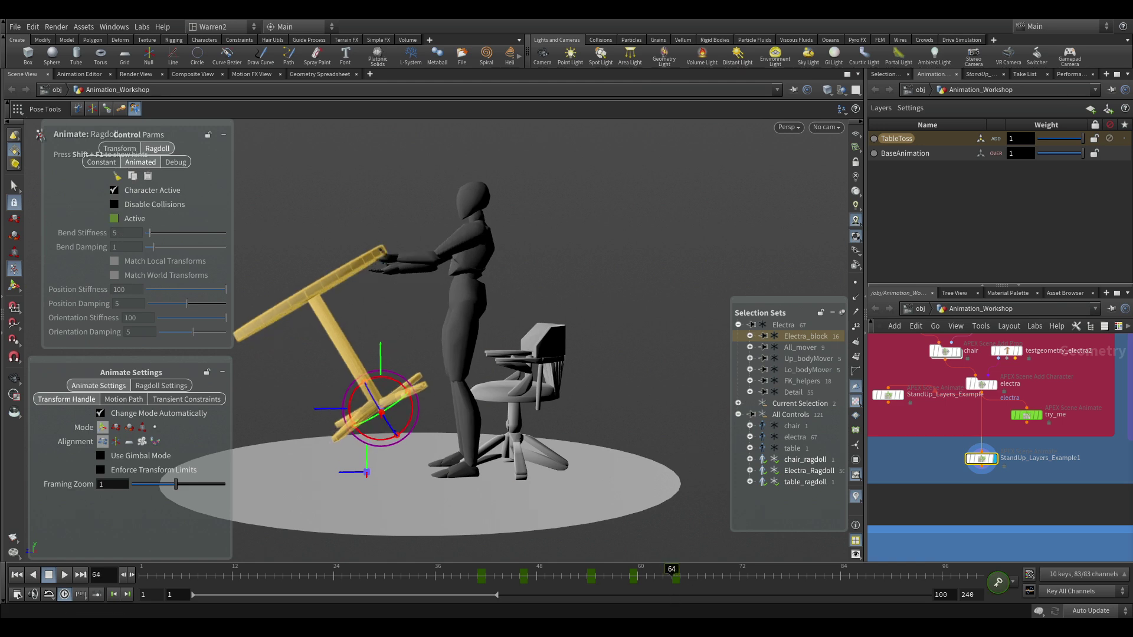
left_click(685, 569)
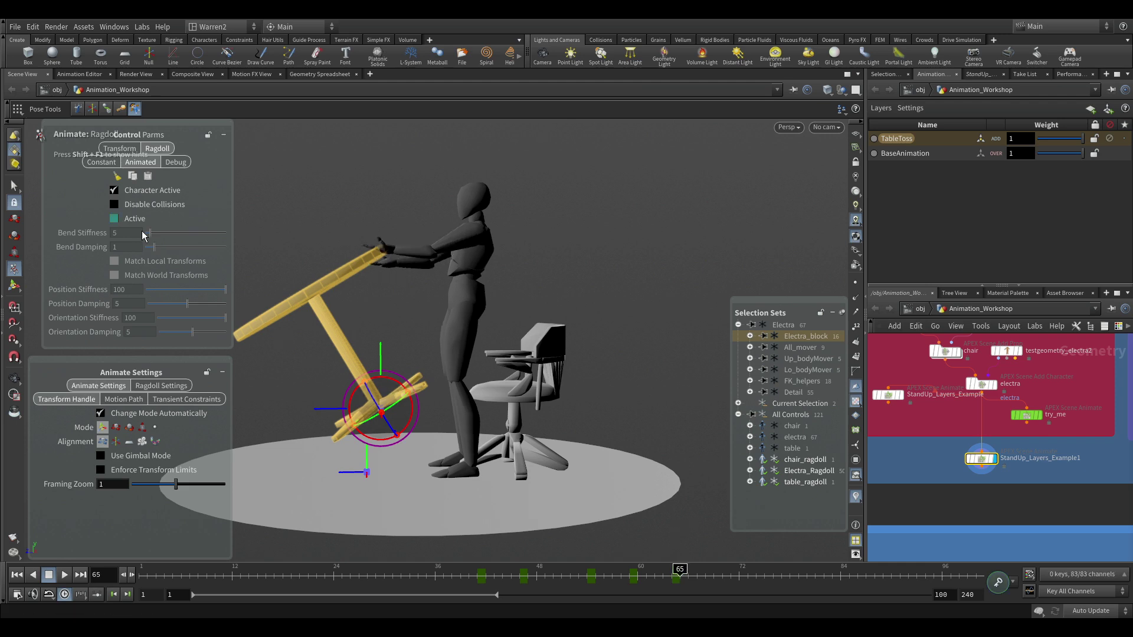
left_click(115, 219)
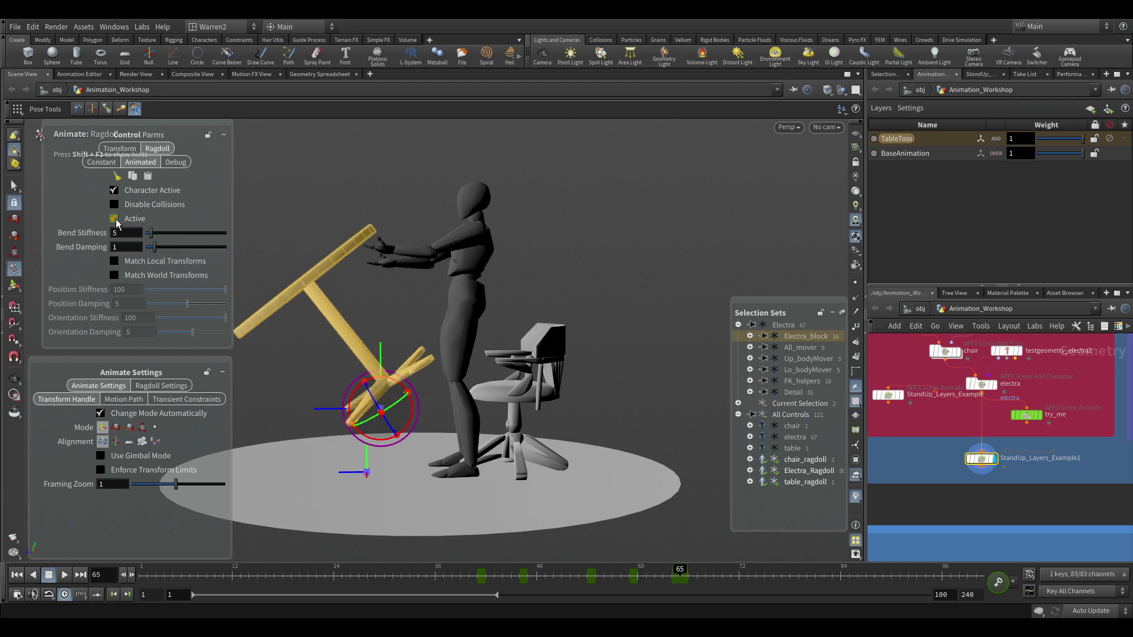
left_click_drag(634, 579, 673, 581)
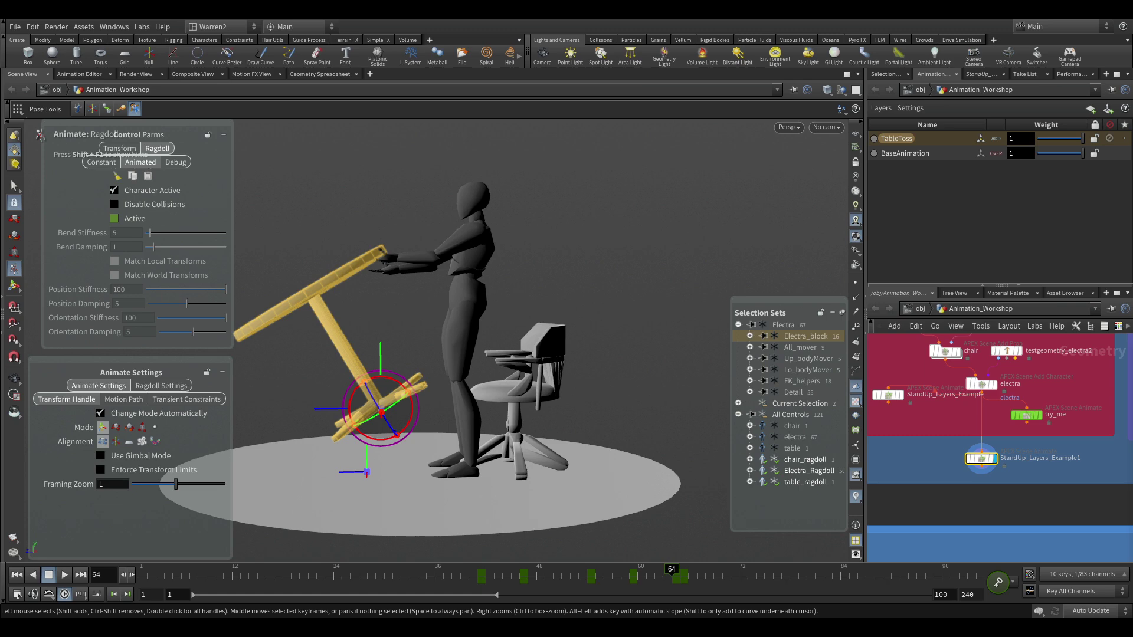
- Display the table ragdoll's Control_active curve in a floating Animation Editor and shift its two keys one frame earlier, to frames 63 and 64
mouse_move(651, 82)
left_mouse_down()
mouse_move(589, 52)
mouse_move(651, 98)
left_mouse_up()
left_click_drag(409, 282, 382, 328)
right_click_drag(795, 196, 561, 248)
right_click_drag(841, 238, 737, 236)
left_click_drag(736, 97, 994, 97)
left_click_drag(1120, 181, 935, 323)
middle_click_drag(926, 256, 908, 257)
- Play the toss to check the earlier table release, and stop at frame 63
left_click_drag(476, 582, 510, 584)
left_click(64, 575)
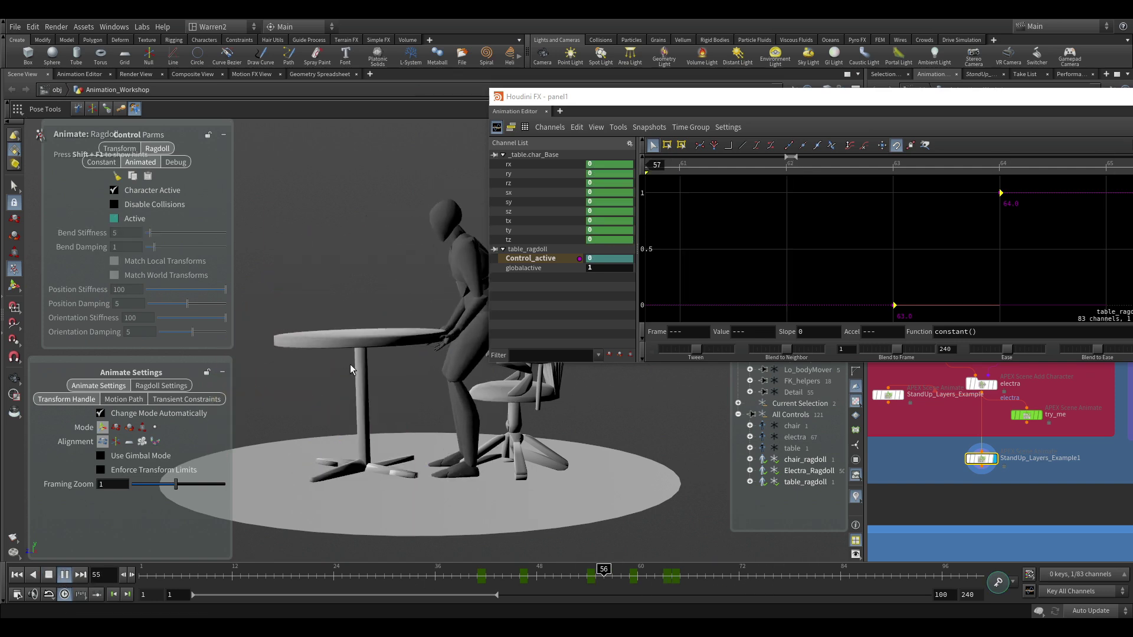
left_click_drag(647, 577, 667, 577)
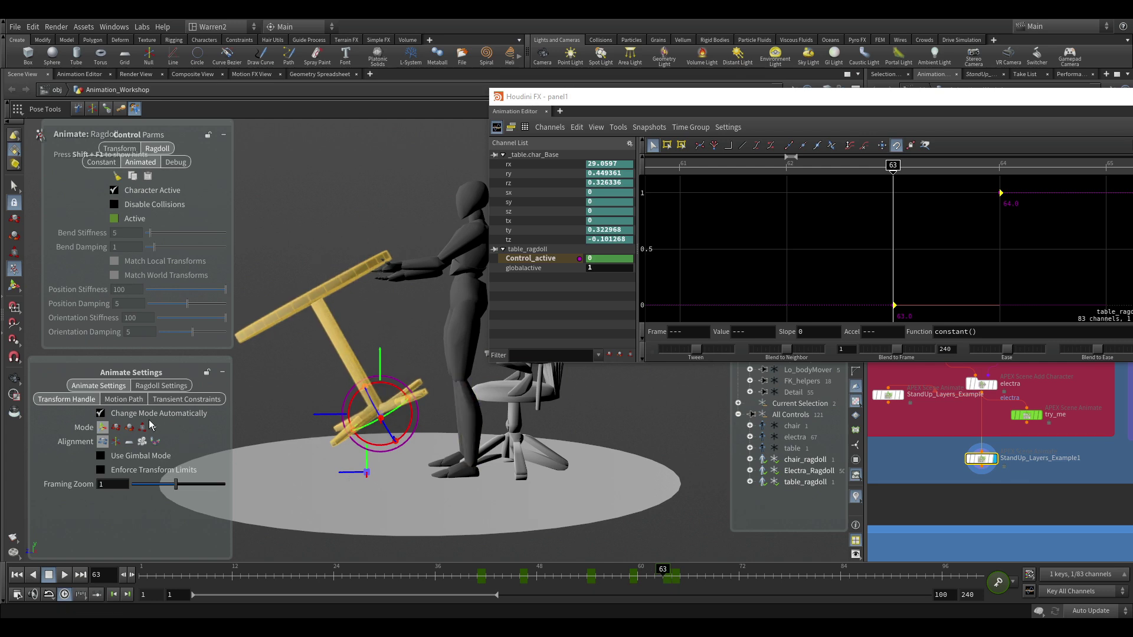
- Examine the ragdoll solver settings and return to the ragdoll actions
left_click(157, 385)
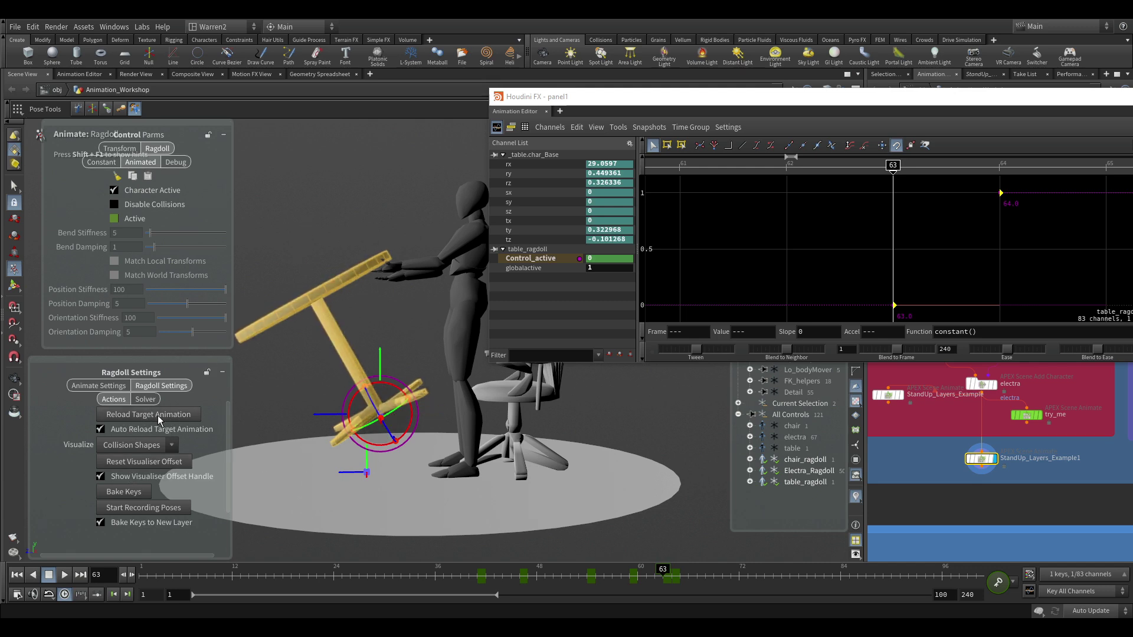
left_click(152, 400)
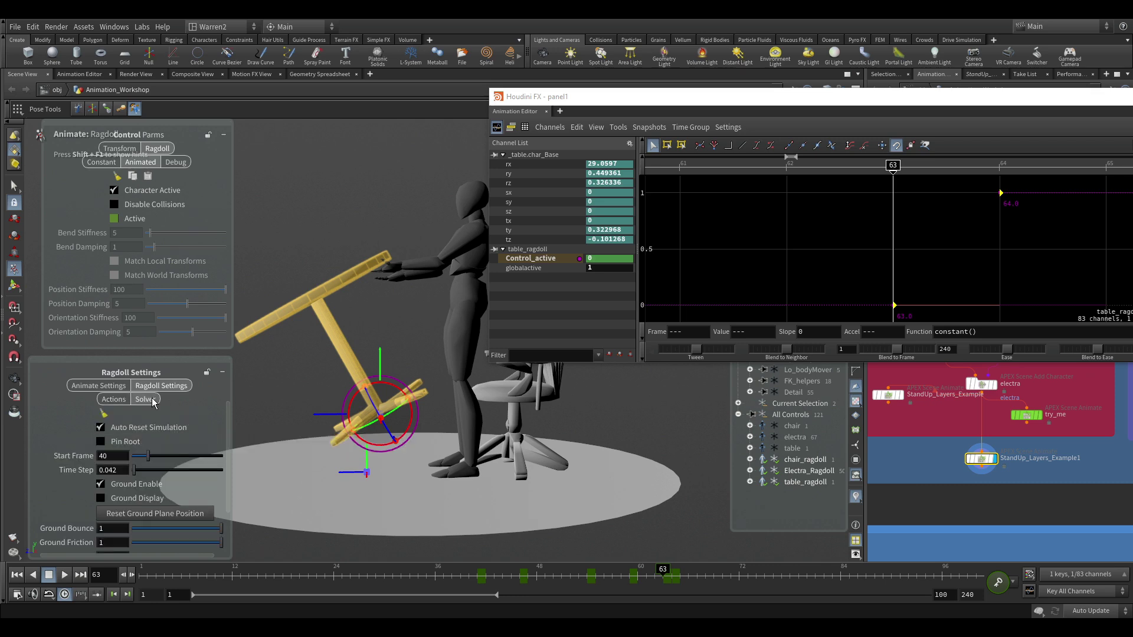
left_click(113, 400)
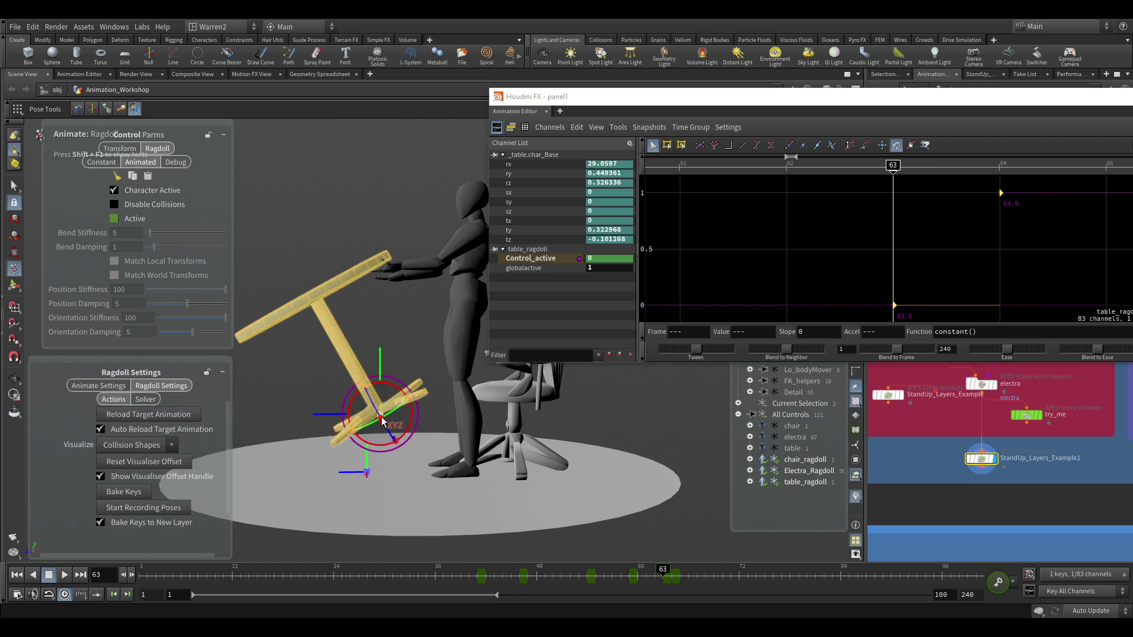
- Show the table's animation control, rotate the table to rx about 46 and raise it to ty about 0.585, and keyframe it at frame 63
mouse_move(795, 452)
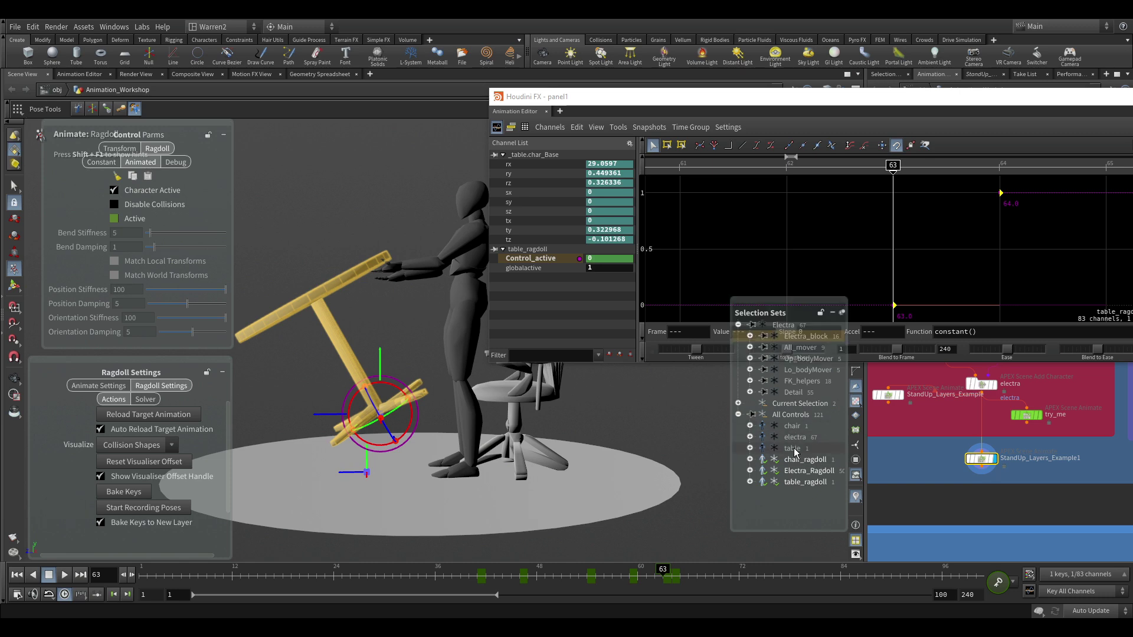
left_click(382, 414)
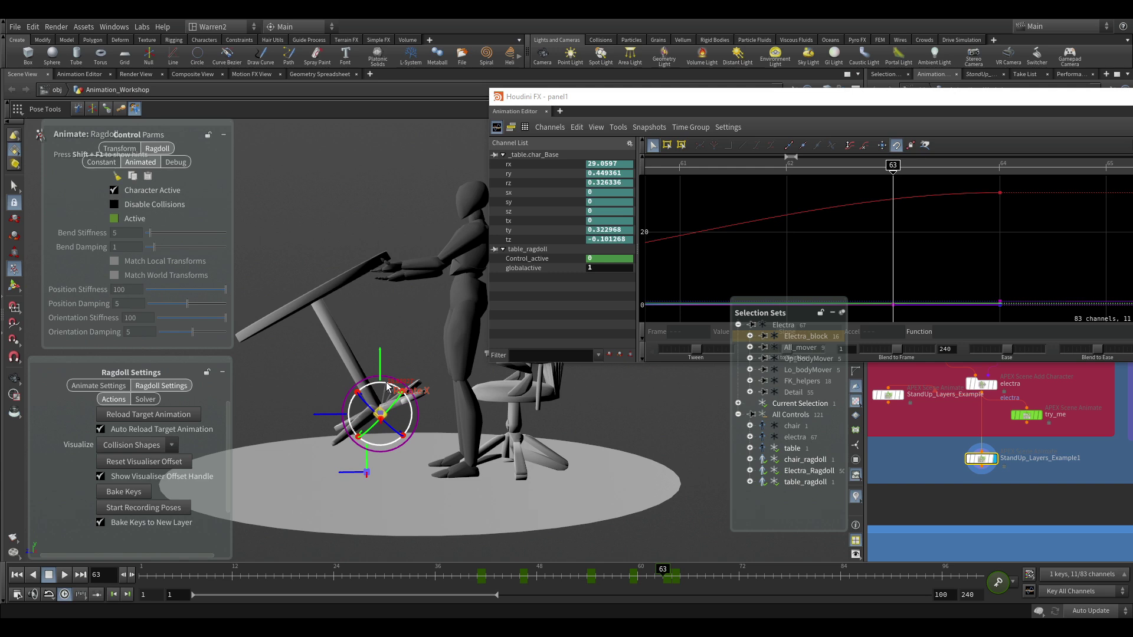
left_click_drag(387, 386, 388, 385)
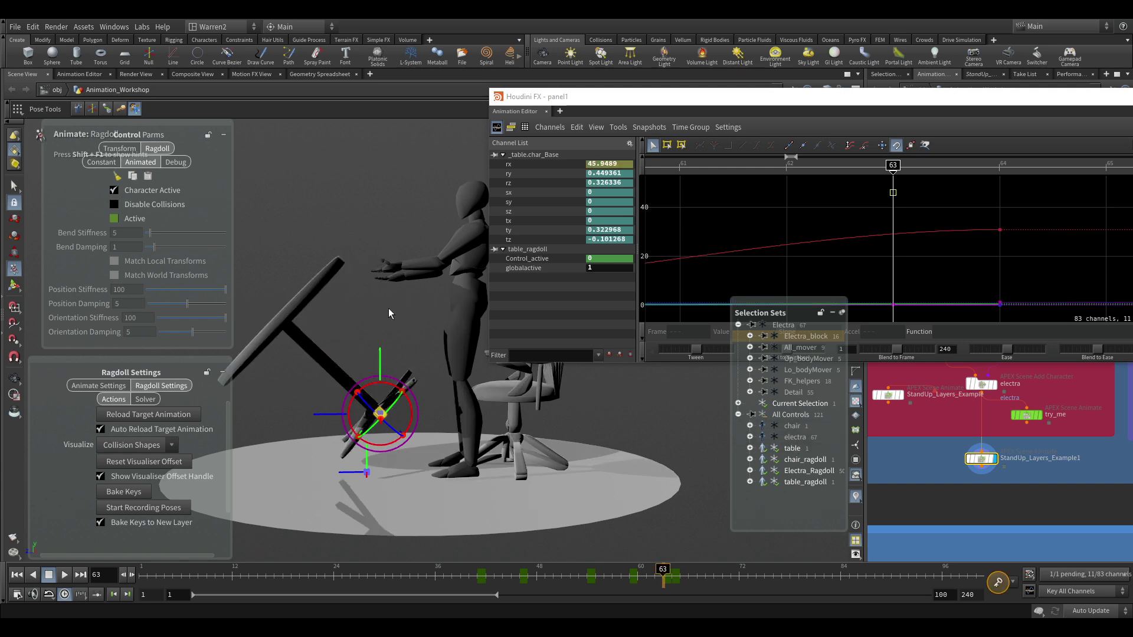
left_click_drag(379, 357, 379, 308)
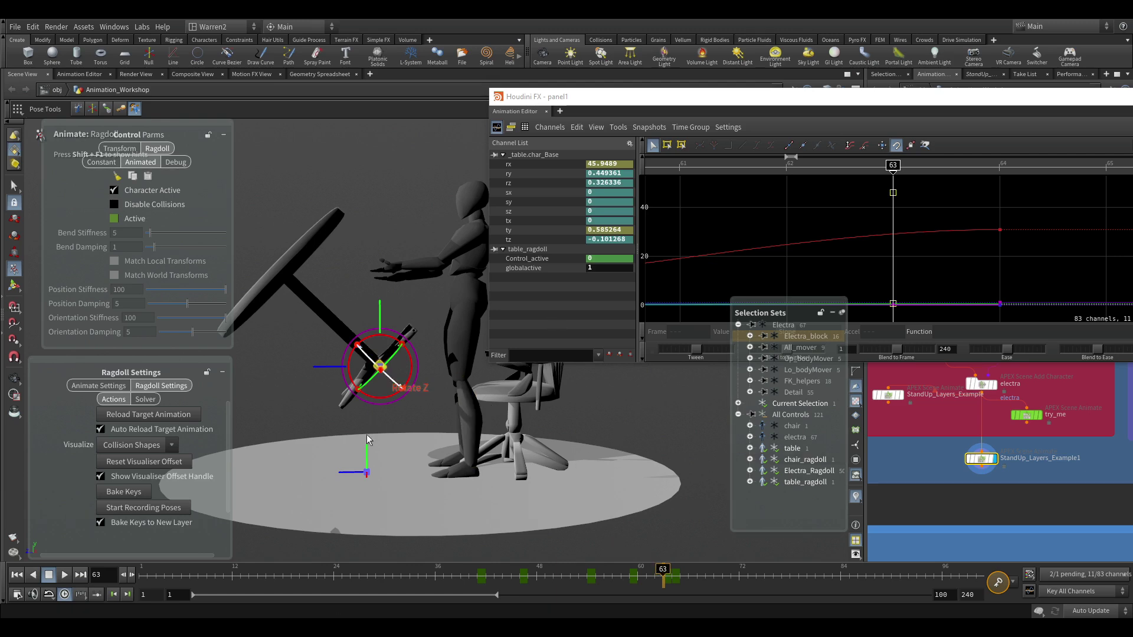
left_click_drag(547, 165, 573, 158)
key("k")
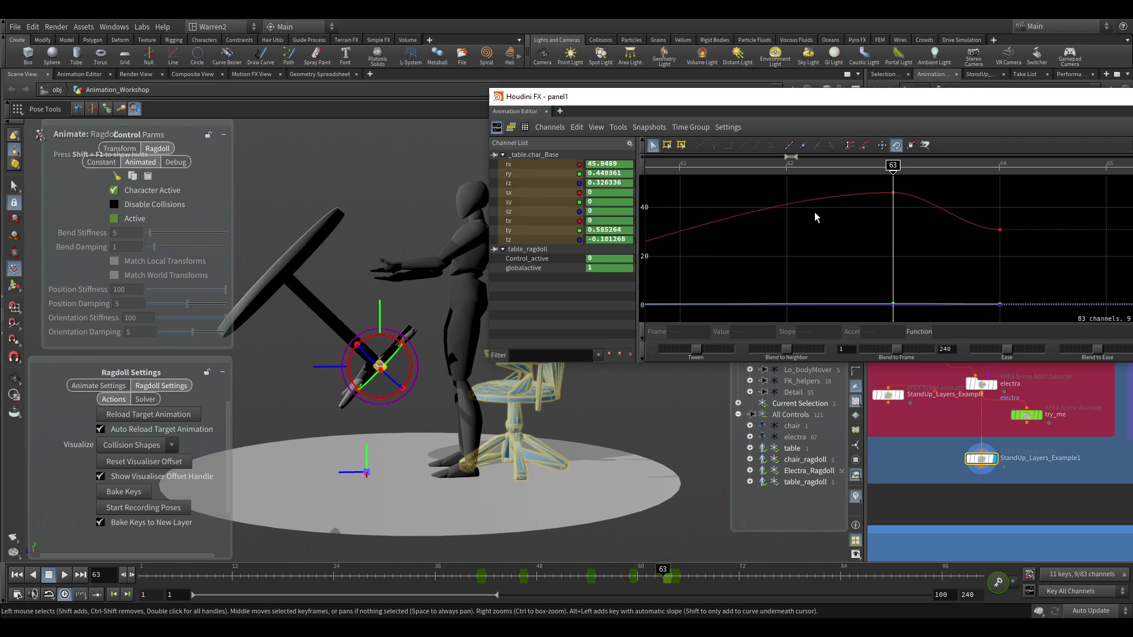
- Scrub past the release to frame 67 and hide the table's animation control again
left_click_drag(658, 576, 697, 577)
left_click(760, 447)
left_click(774, 450)
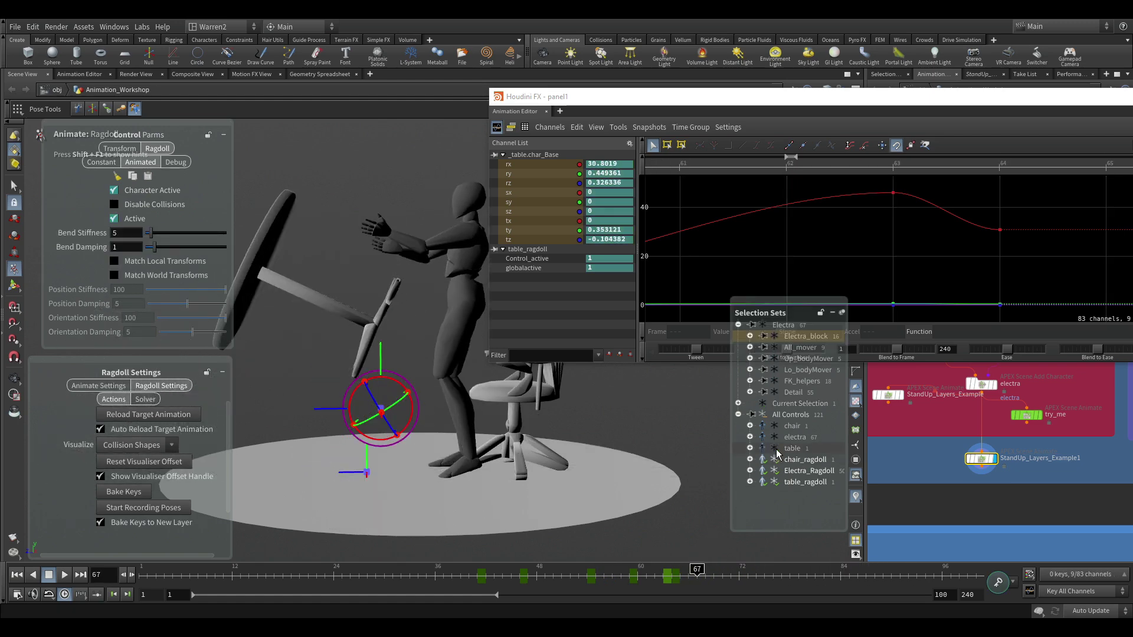
- Play the adjusted table toss from frame 44 and stop at frame 68
left_click_drag(597, 581, 502, 575)
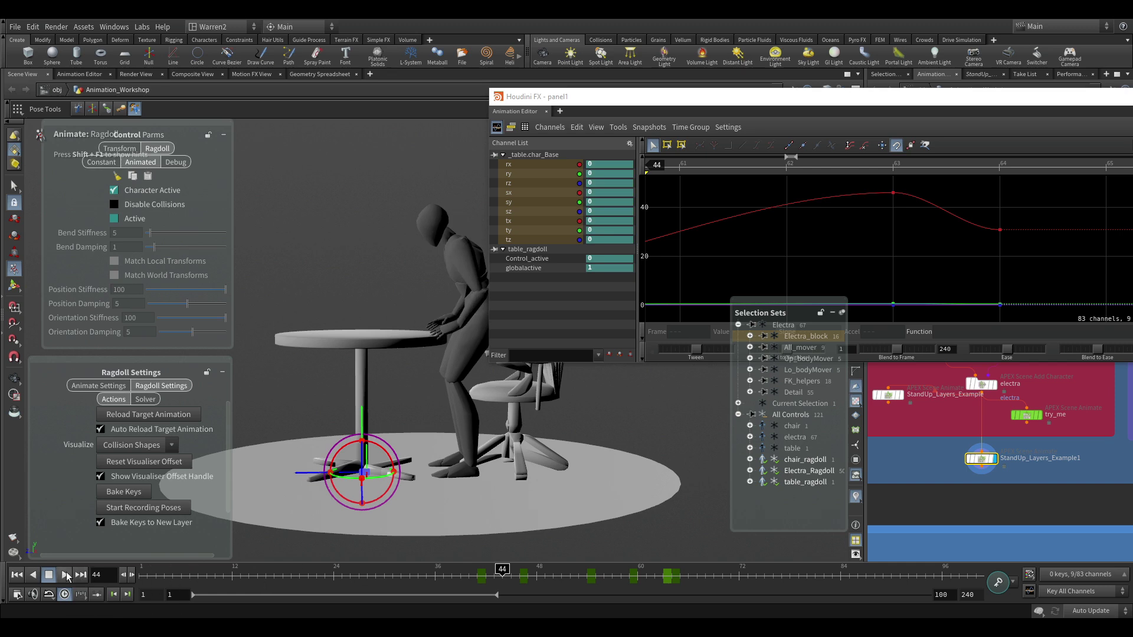
left_click(64, 576)
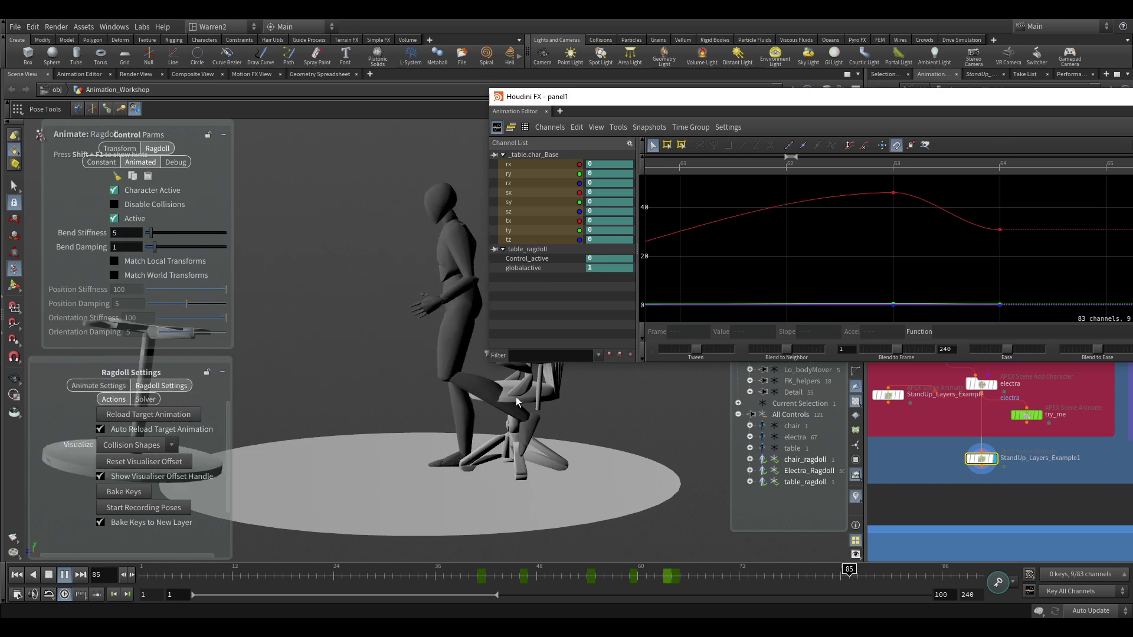
left_click_drag(625, 573, 705, 573)
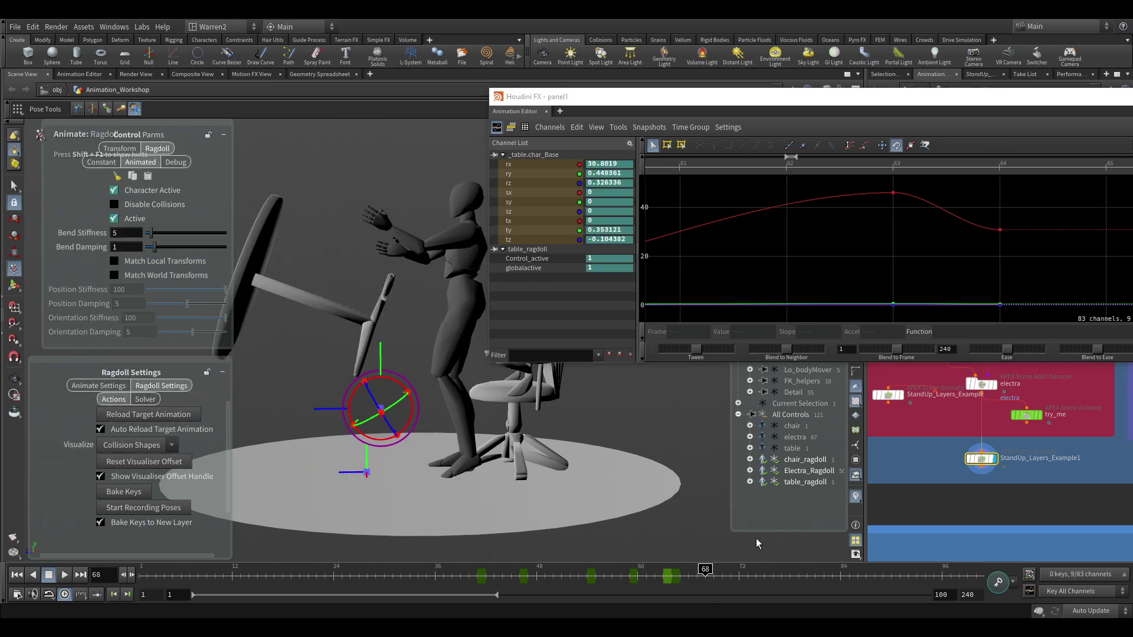
- Select chair_ragdoll and keyframe its Active parameter off at frame 77
left_click(805, 485)
left_click(806, 461)
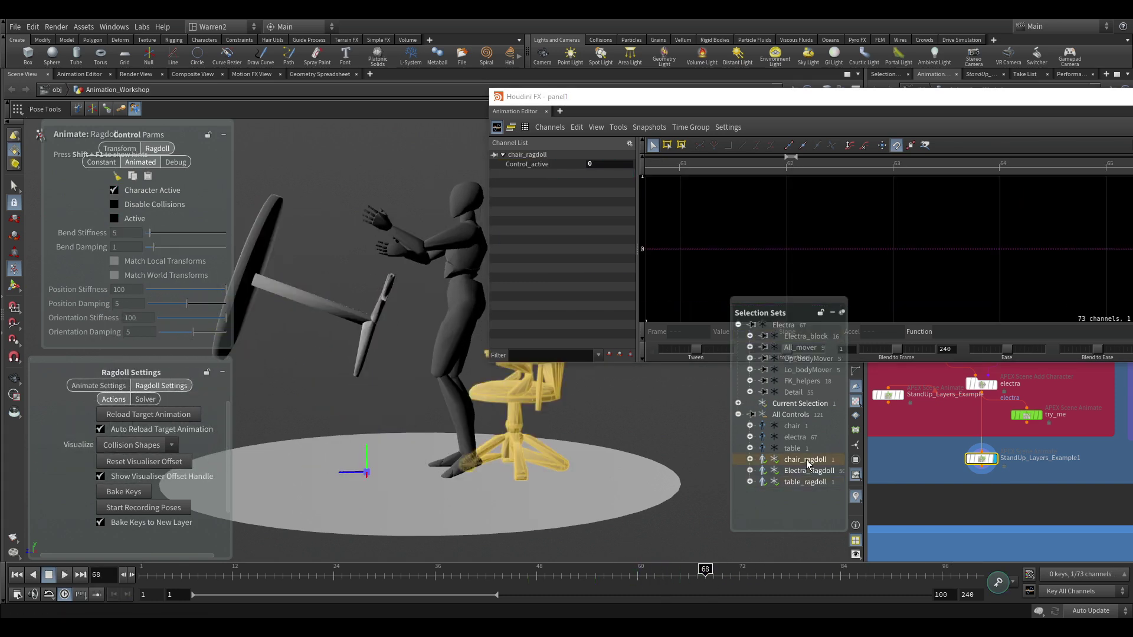
left_click_drag(707, 571, 783, 602)
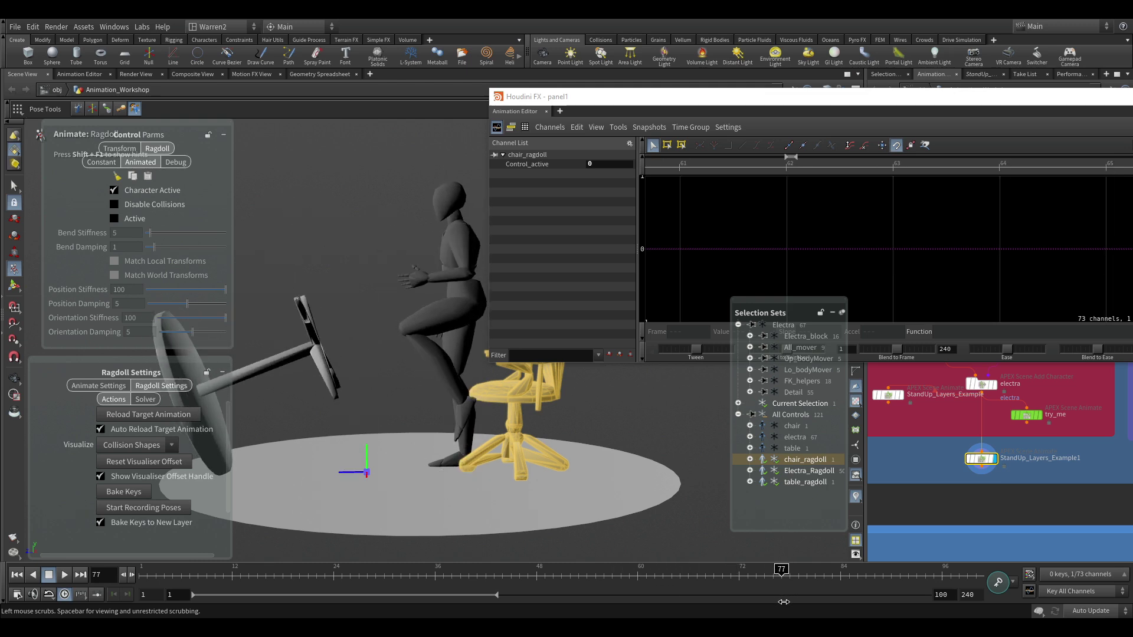
left_click(116, 220, "alt")
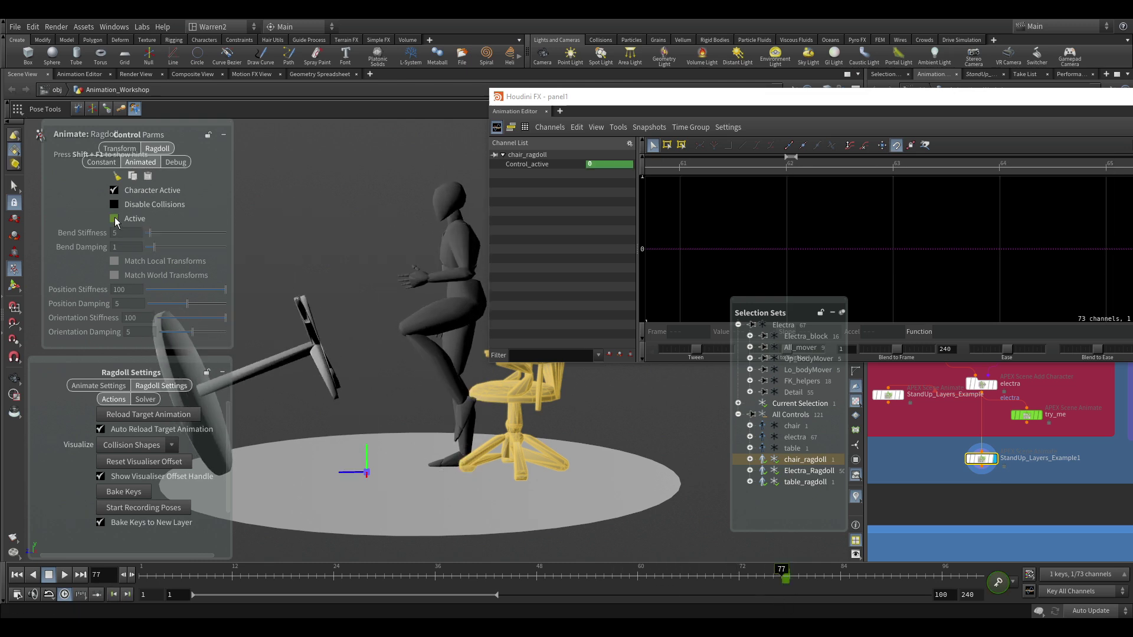
- Keyframe chair_ragdoll's Active parameter off at frame 76 and on at frame 77
left_click(776, 578)
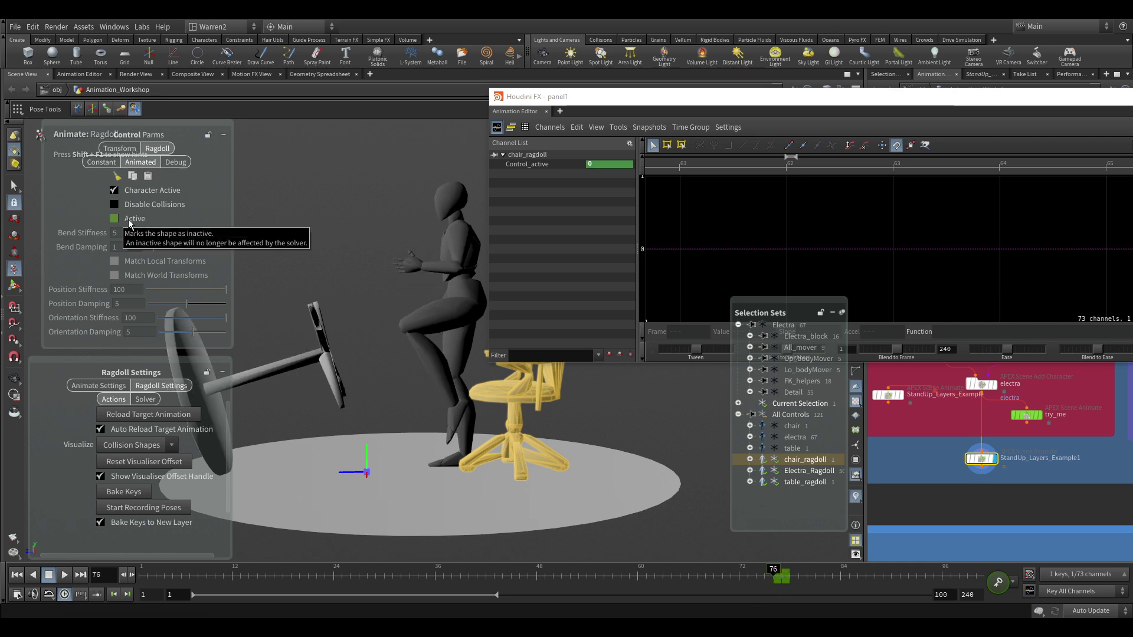
left_click(784, 577)
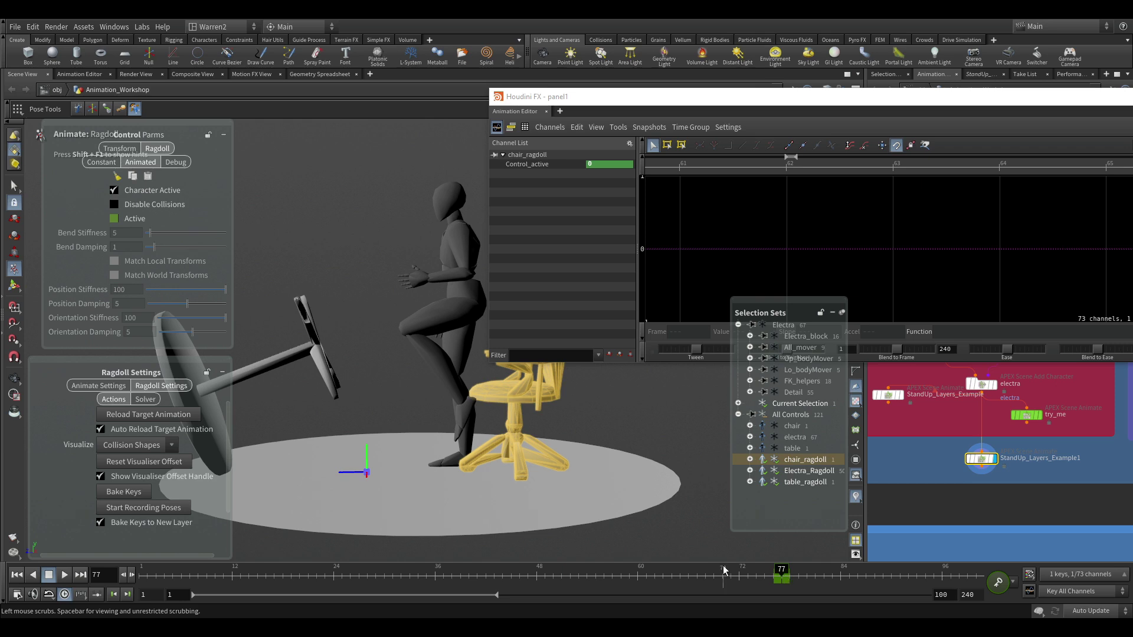
left_click(114, 219)
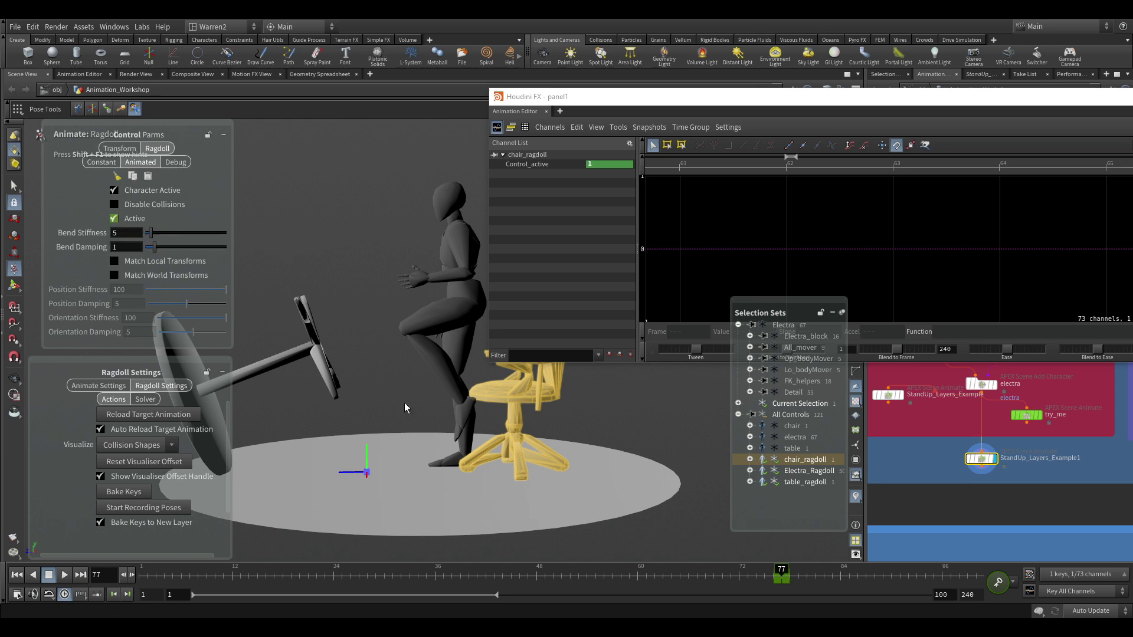
- Move the floating animation editor out of the way, then scrub and play the animation to review the chair being kicked
left_click_drag(647, 580, 874, 580)
left_click_drag(902, 102, 1132, 239)
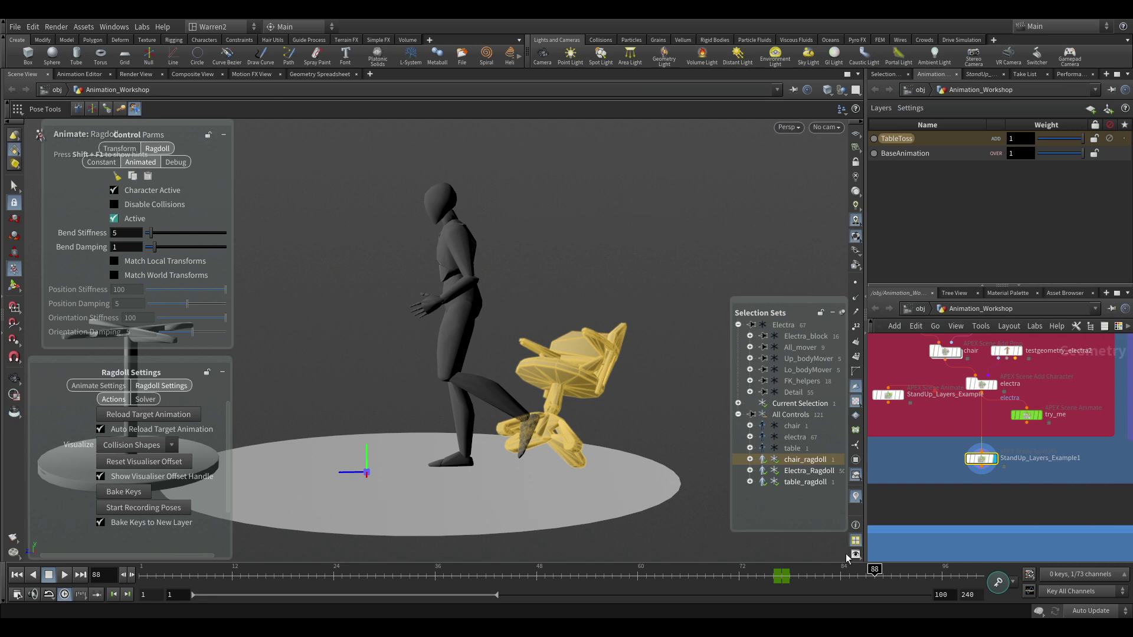
left_click_drag(776, 580, 139, 575)
left_click(65, 575)
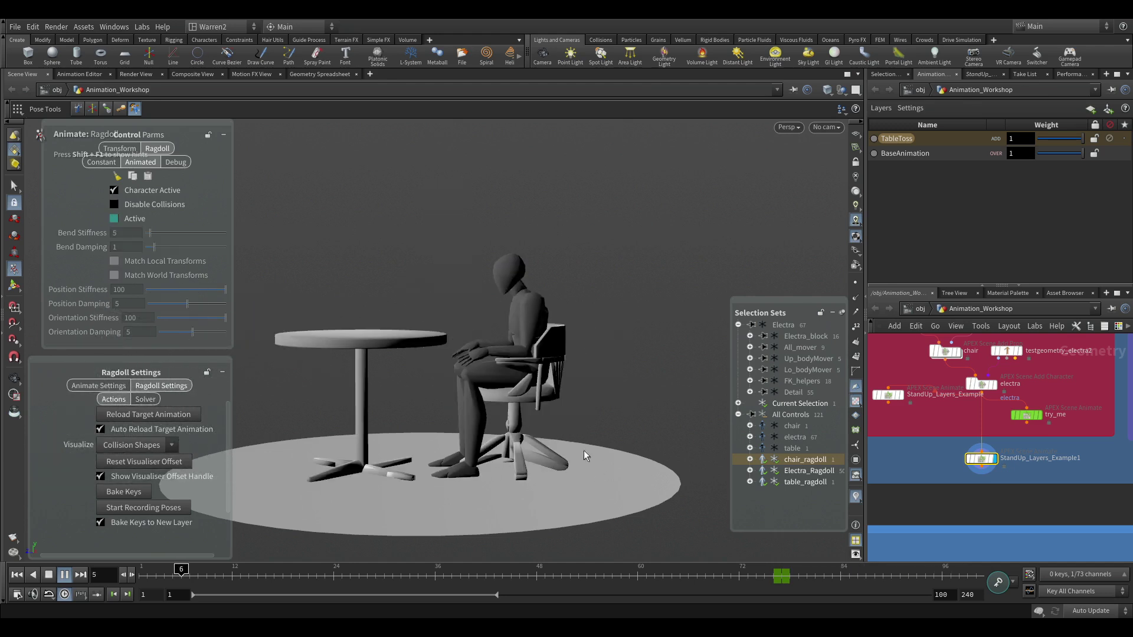
left_click(773, 575)
left_click(491, 441)
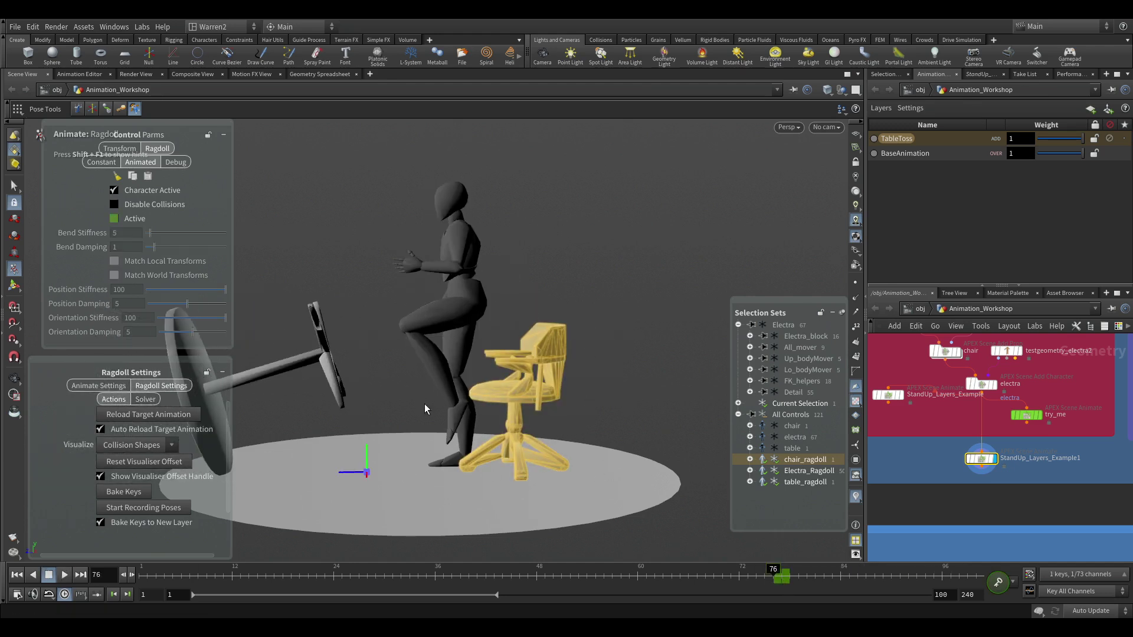
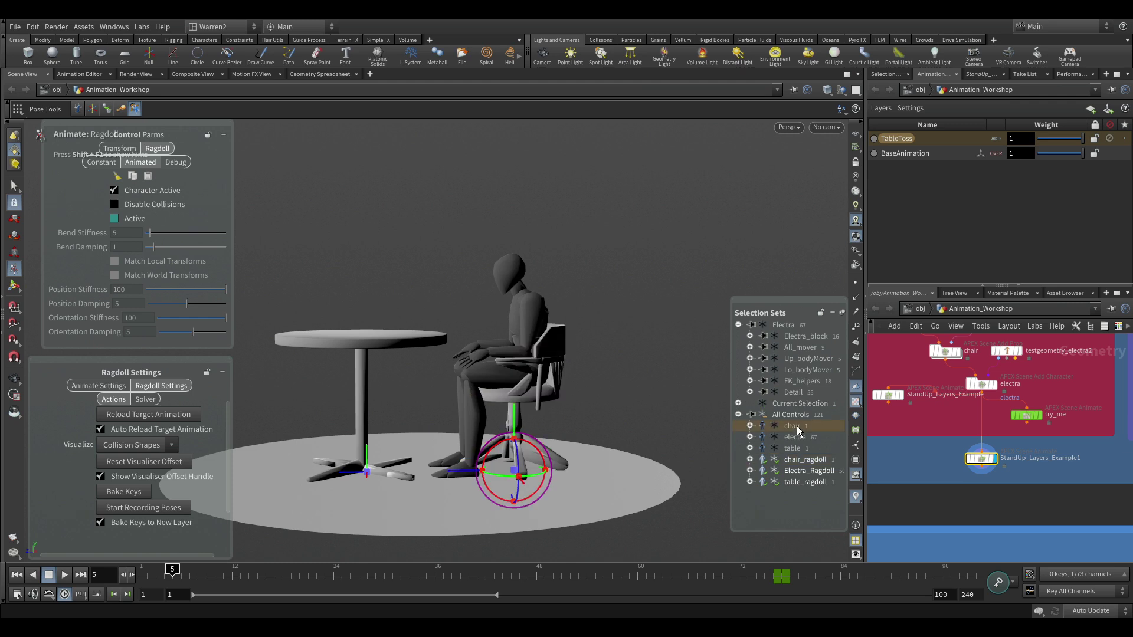
- With the chair and table controls selected, record their ragdoll poses from frame 59 to frame 100 onto a new animation layer
left_click(800, 449, "shift")
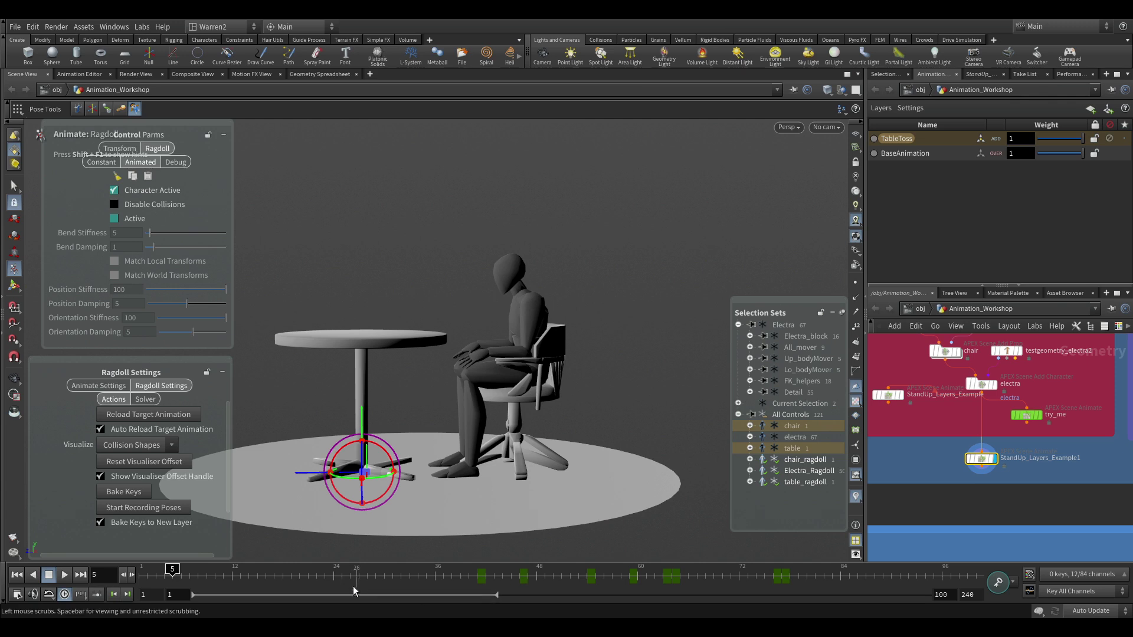
left_click_drag(423, 579, 633, 586)
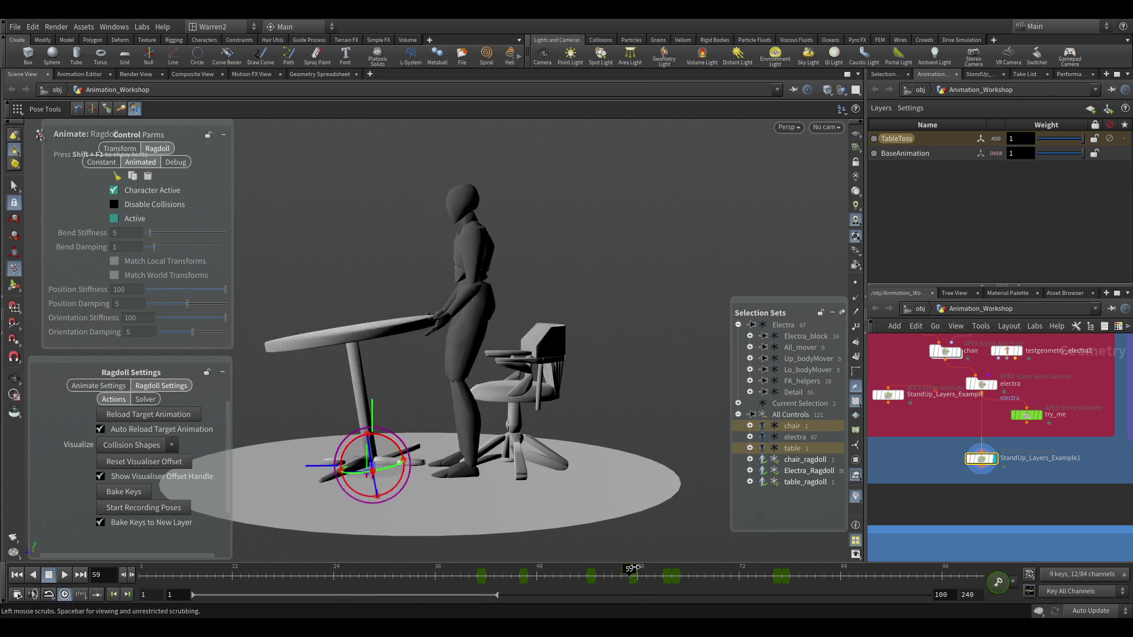
left_click(144, 509)
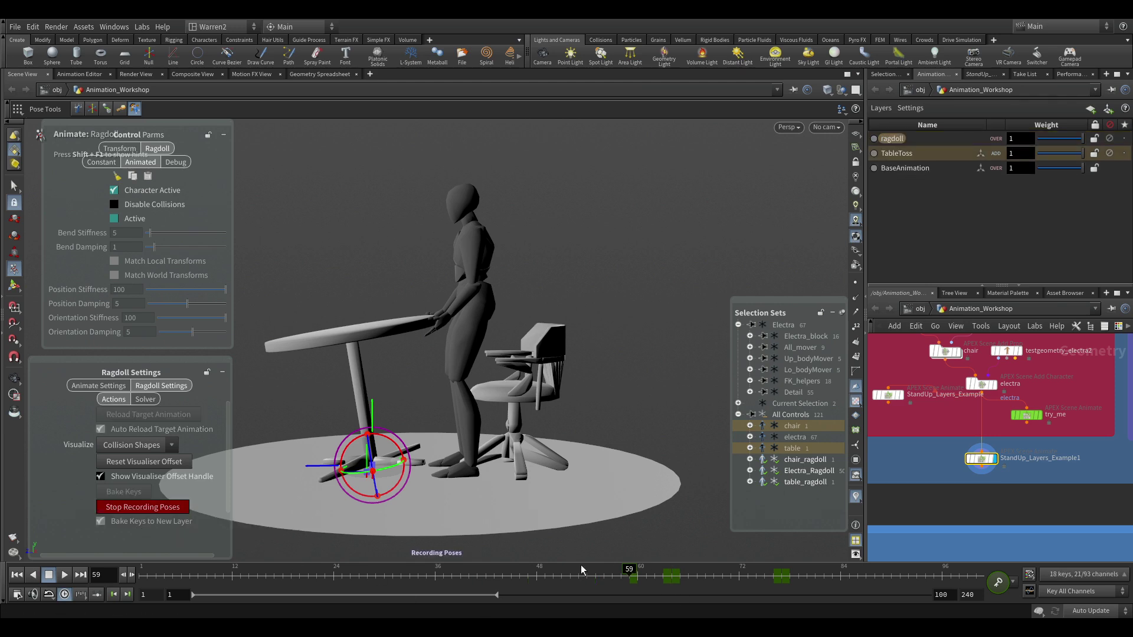
left_click_drag(637, 574, 976, 575)
left_click(139, 509)
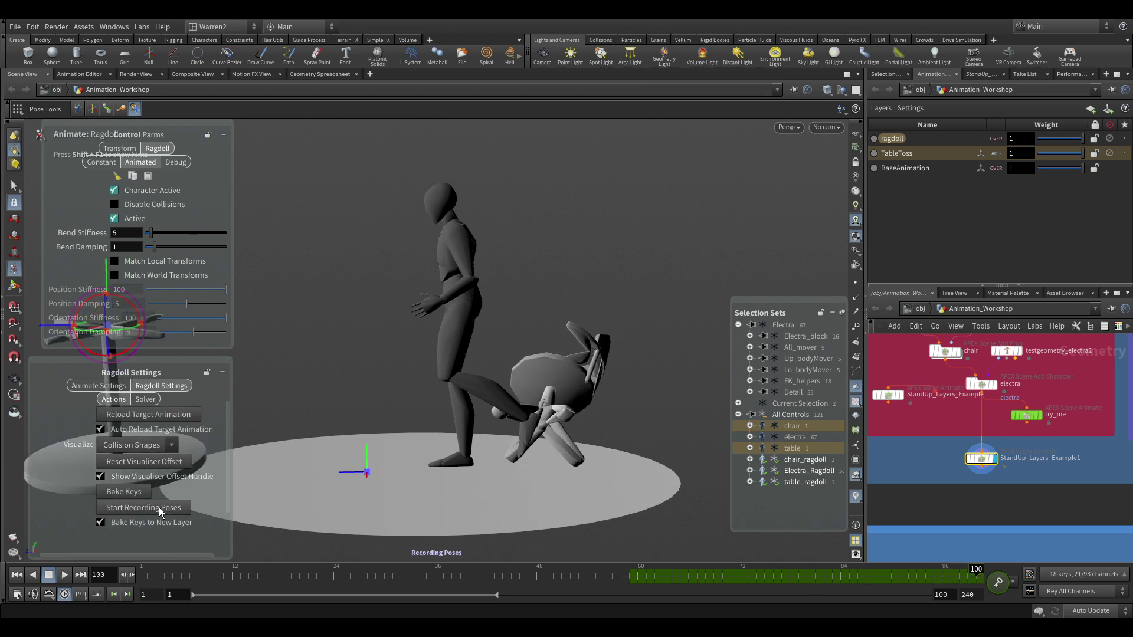
- Switch from Ragdoll to Animate mode and show the table, electra and chair characters again
key("c")
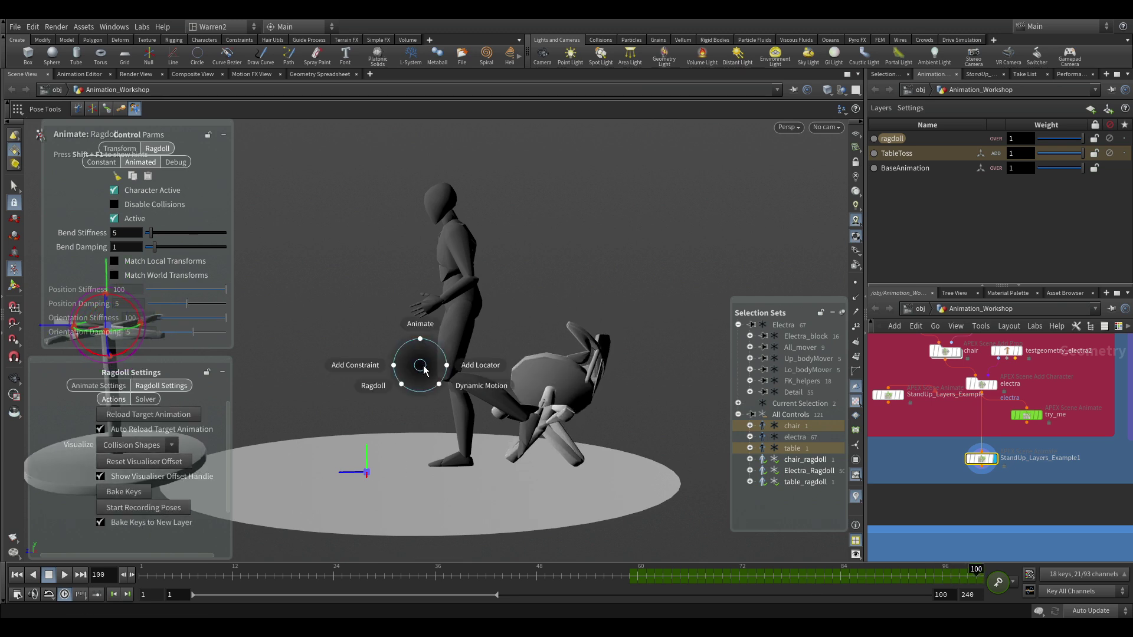
left_click(431, 324)
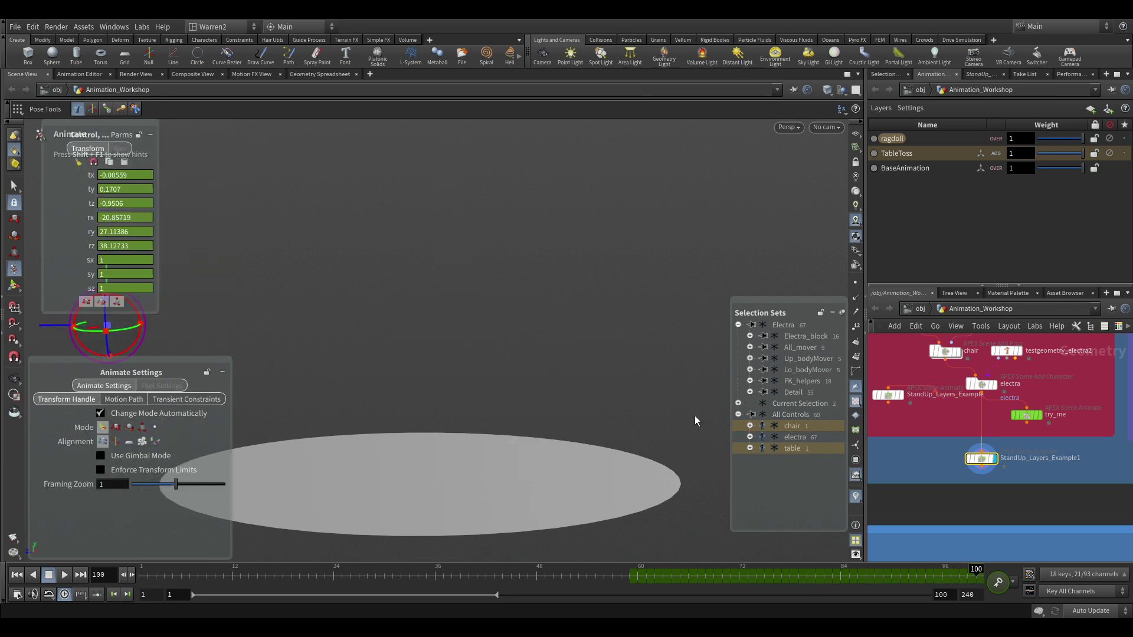
left_click(762, 449)
left_click(761, 437)
left_click(762, 425)
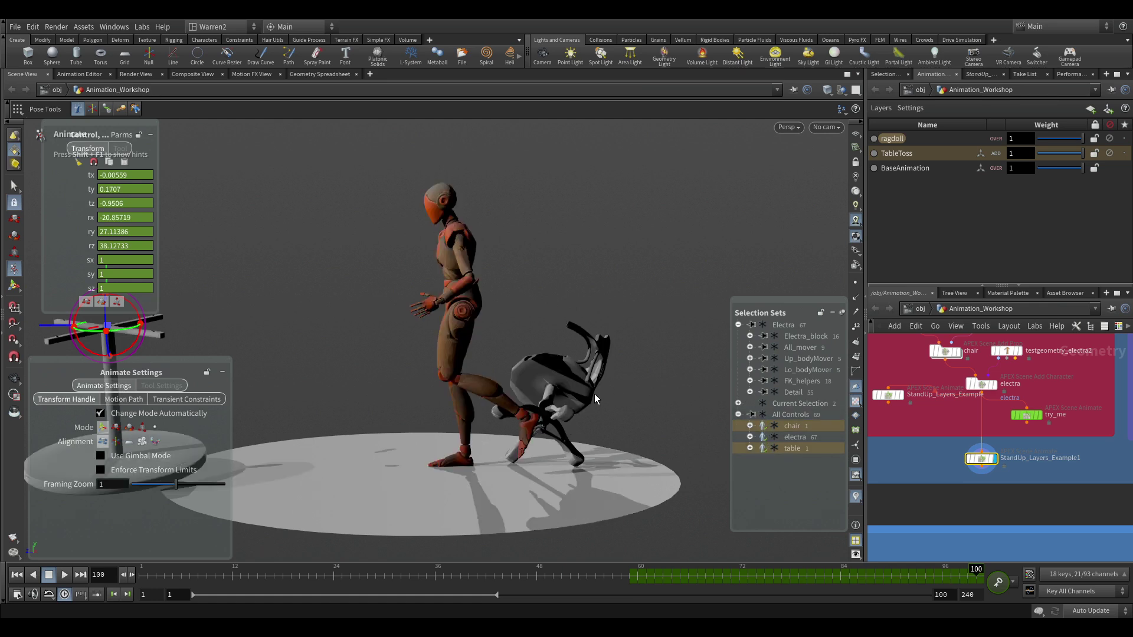
- Keyframe the ragdoll layer's weight to 0 at frame 59 and 1 at frame 60
left_click_drag(416, 571, 629, 573)
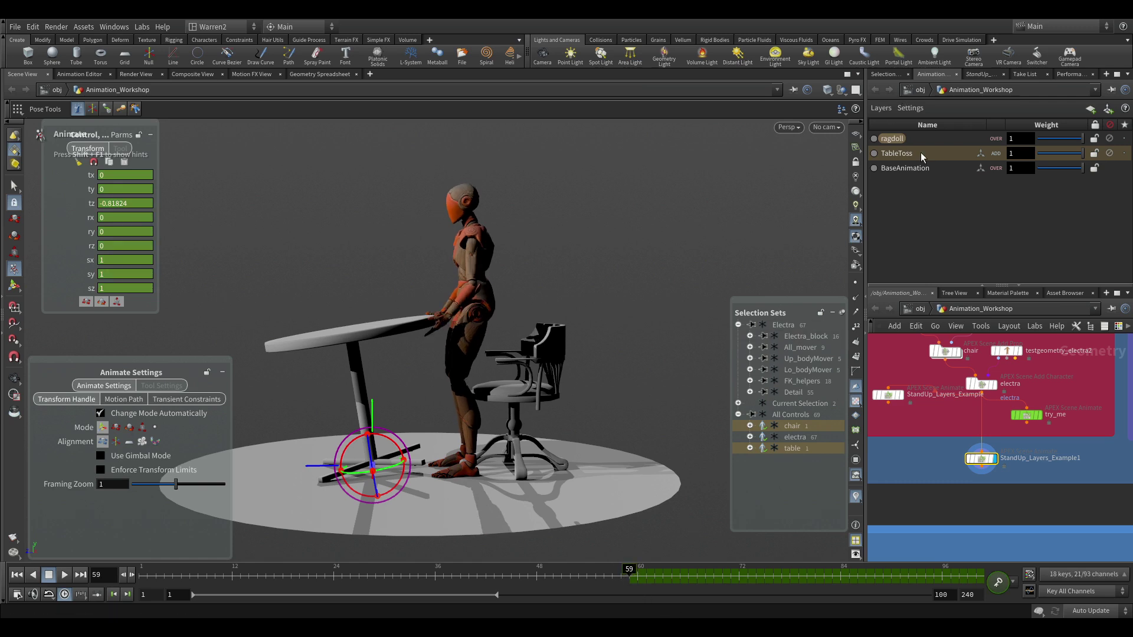
left_click(1017, 142, "alt")
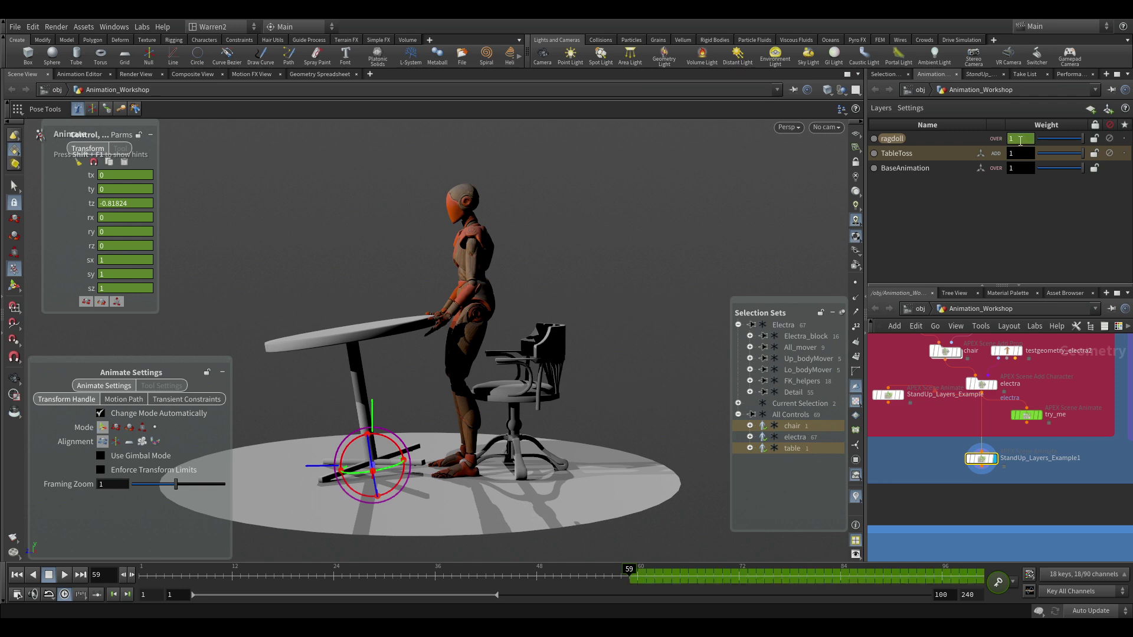
left_click(635, 571)
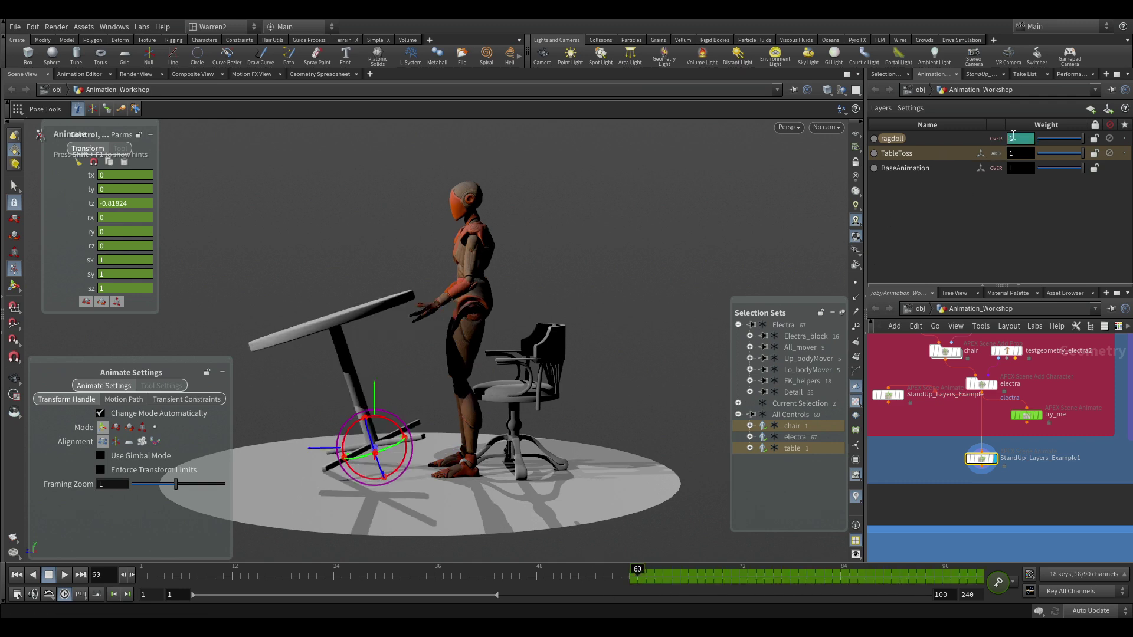
left_click(630, 571)
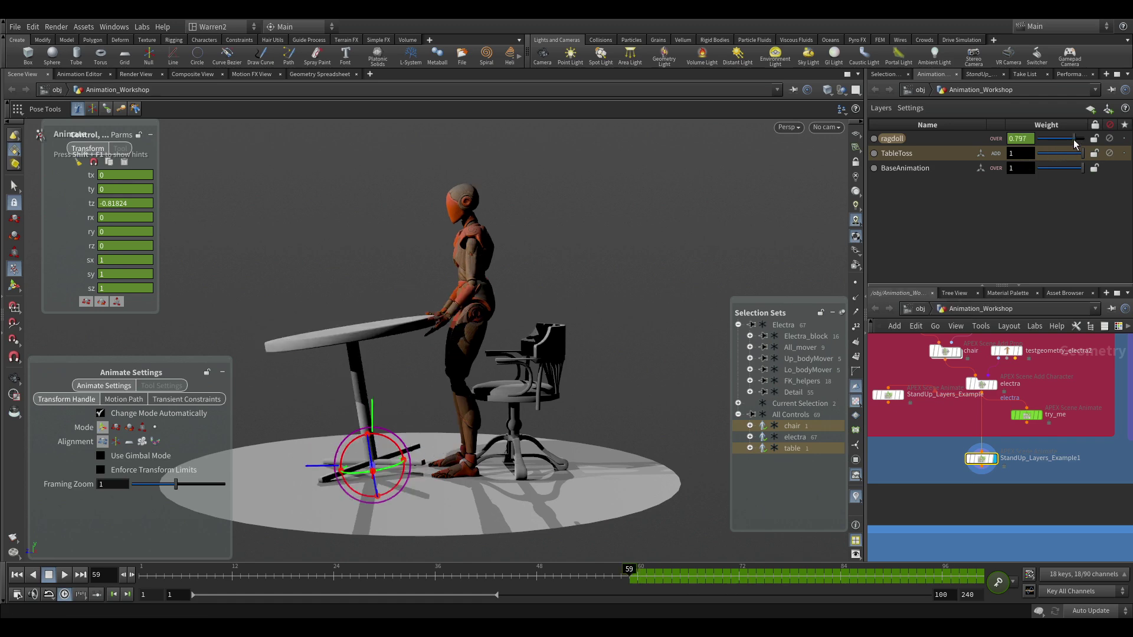
- Play the layered animation from before the table toss, then scrub to frame 92 to review the table and chair motion
left_click_drag(556, 571, 393, 558)
left_click(64, 575)
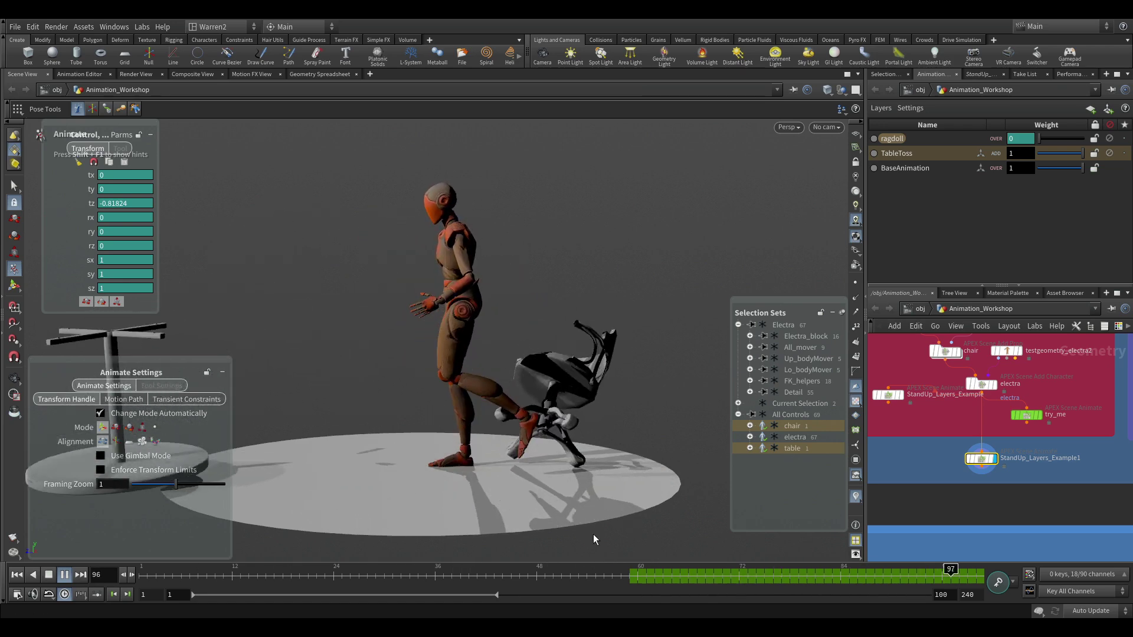
left_click_drag(613, 576, 909, 576)
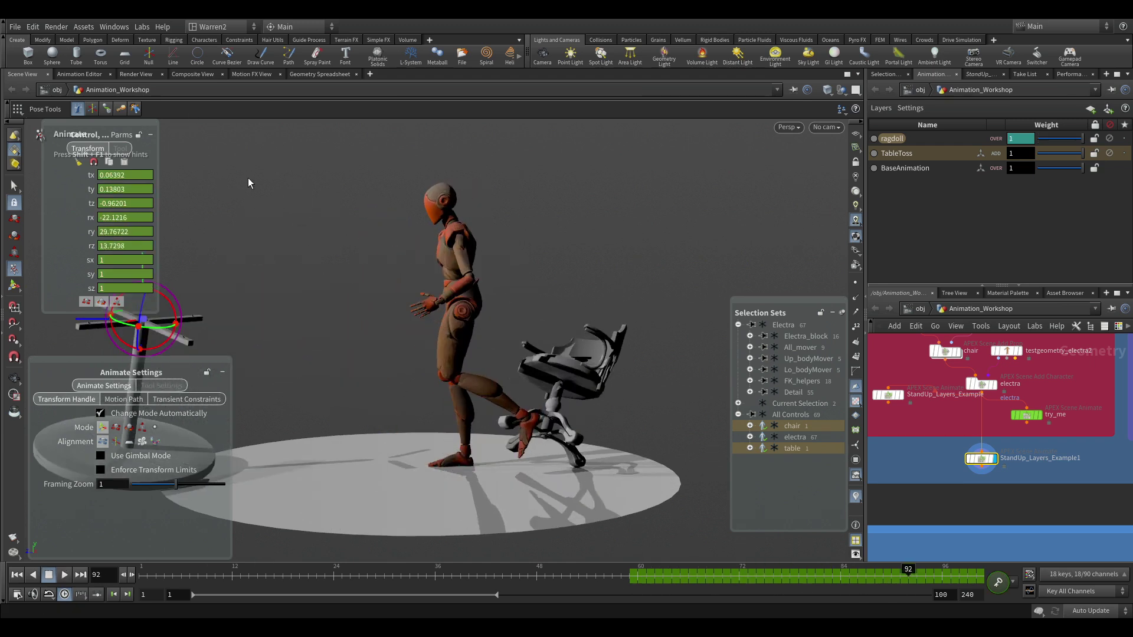